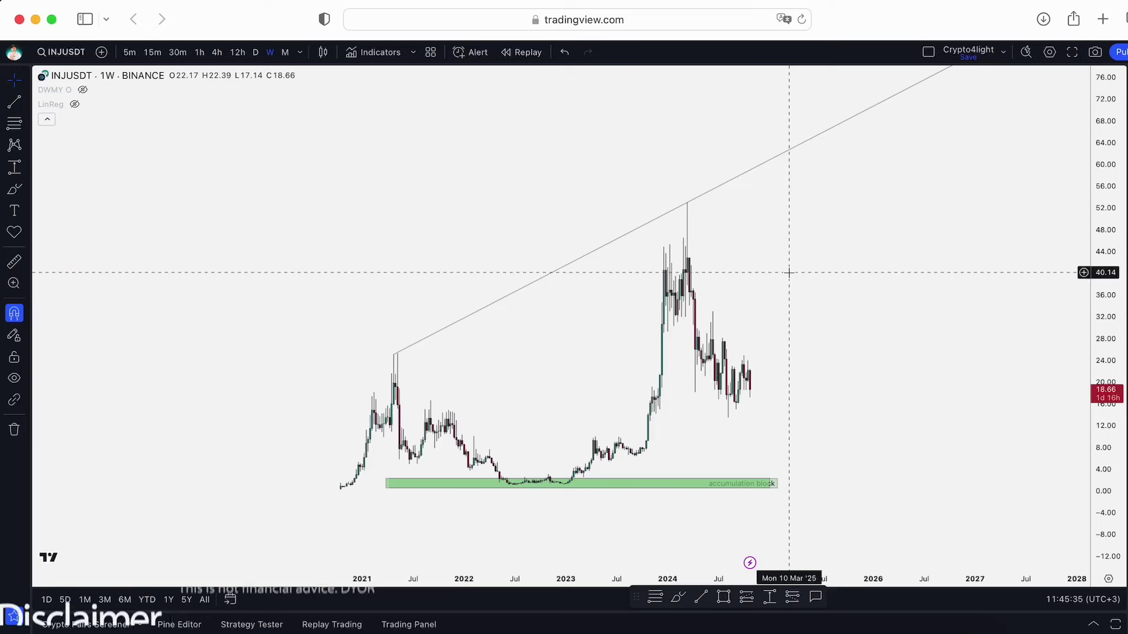
# - Show the hidden Fib Retracement on the weekly INJUSDT chart through the object tree and close the tree
pyautogui.moveTo(782, 281); pyautogui.dragTo(816, 266)
pyautogui.scroll(2, 796, 279)
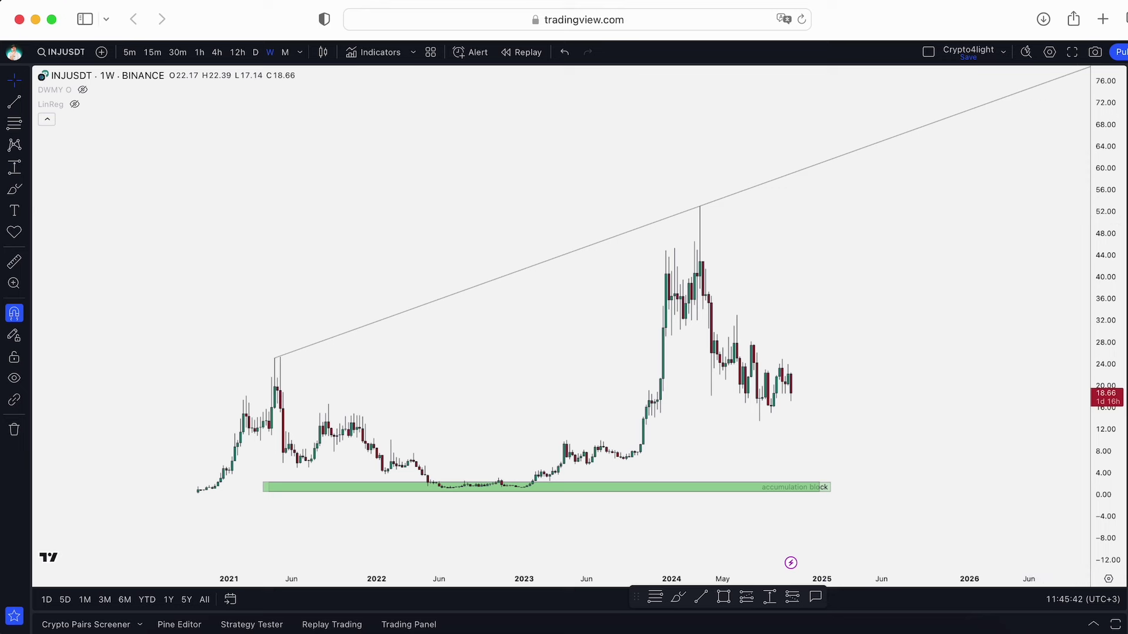
pyautogui.click(1126, 268)
pyautogui.click(1098, 249)
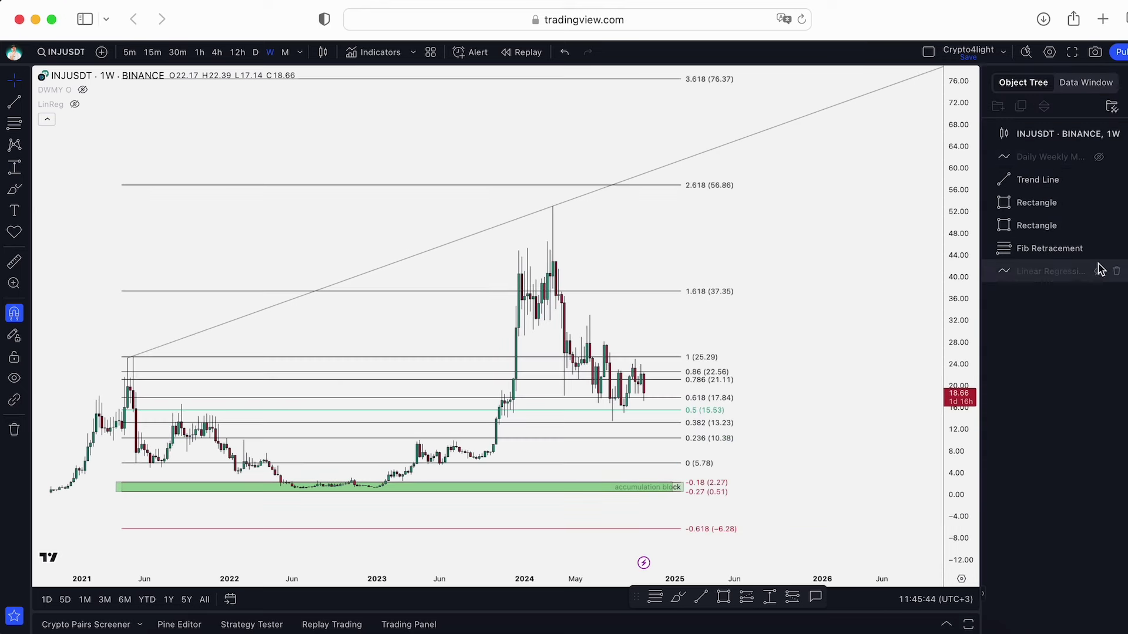
pyautogui.click(1126, 267)
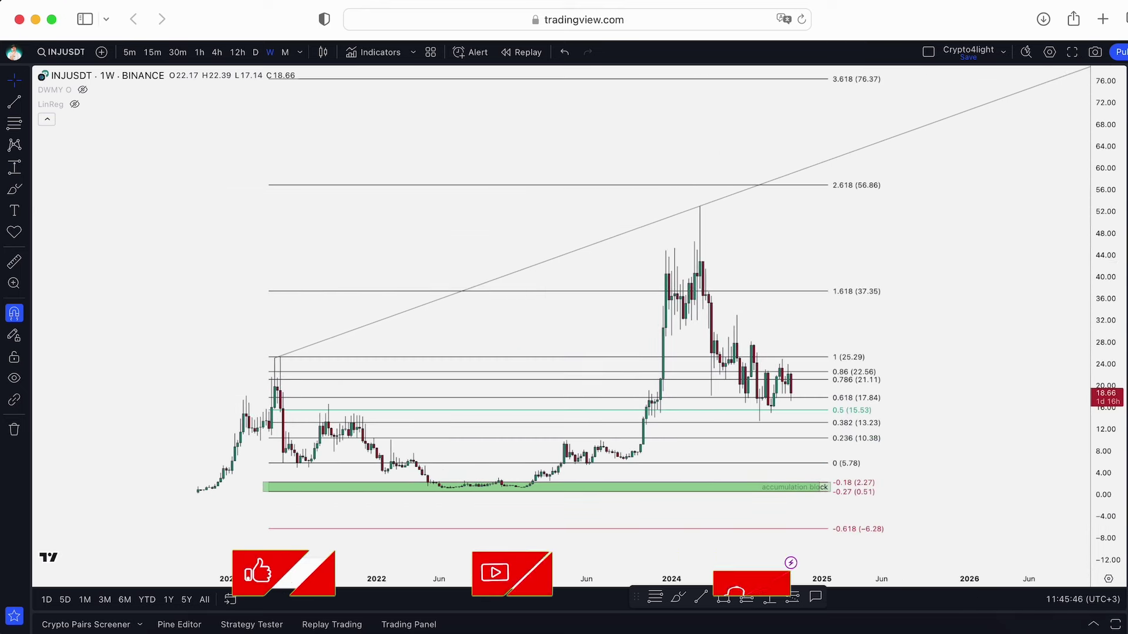
# - Examine INJUSDT's weekly price history against the Fibonacci levels, the rising trend line and the accumulation block
pyautogui.scroll(3, 919, 247)
pyautogui.moveTo(919, 251); pyautogui.dragTo(919, 276)
pyautogui.scroll(-1, 927, 262)
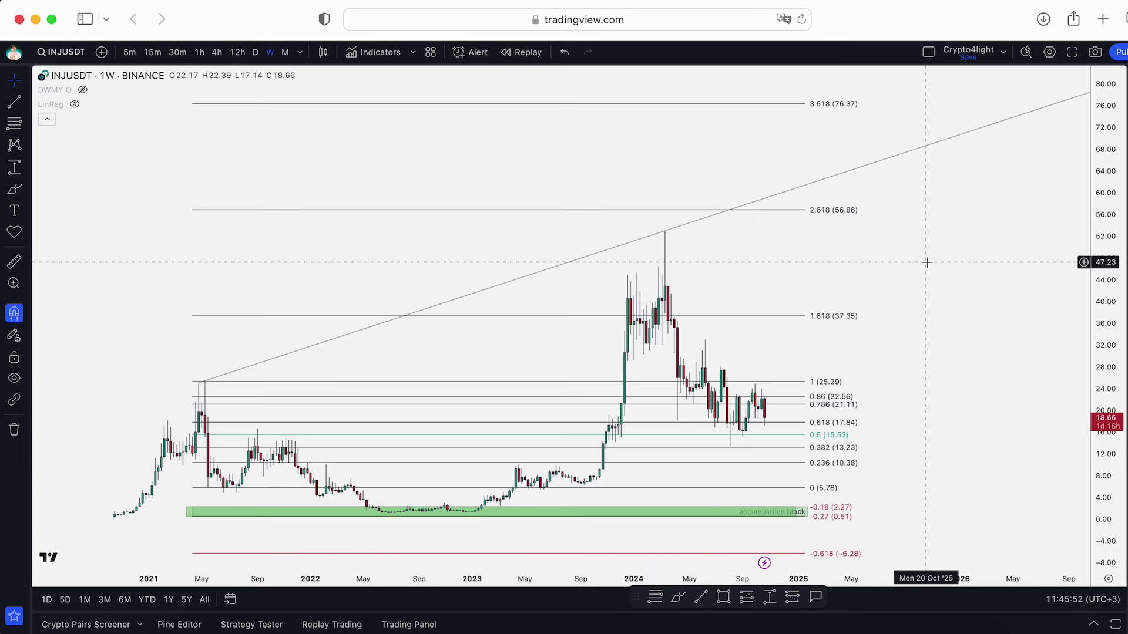
pyautogui.scroll(-1, 936, 264)
pyautogui.moveTo(941, 262); pyautogui.dragTo(938, 219)
pyautogui.moveTo(1100, 345); pyautogui.dragTo(1100, 299)
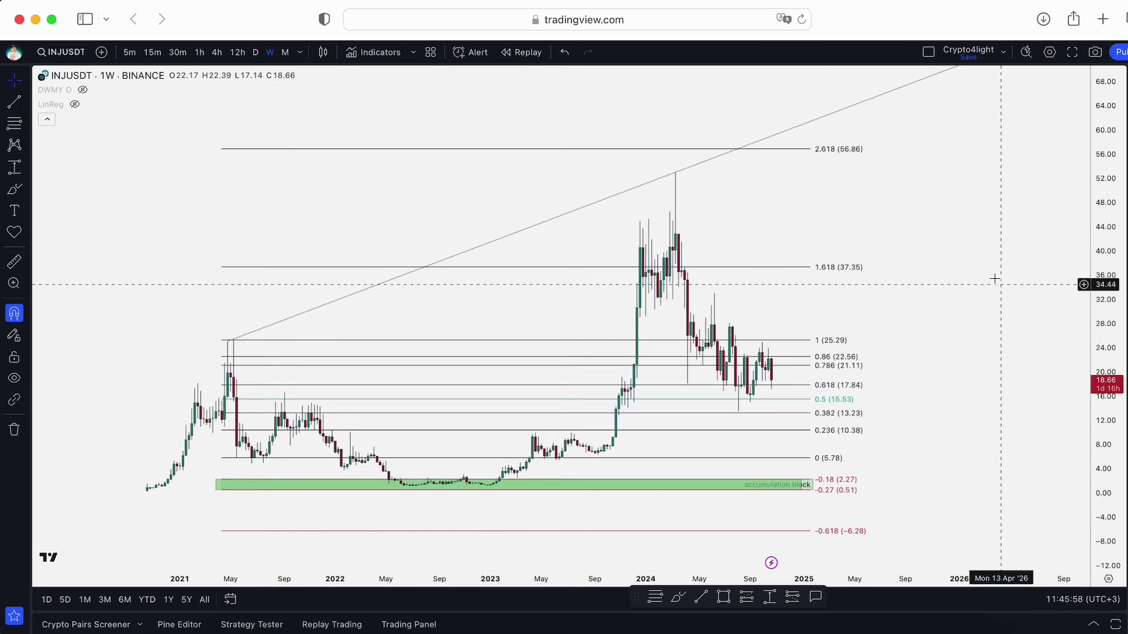
pyautogui.moveTo(994, 279); pyautogui.dragTo(930, 272)
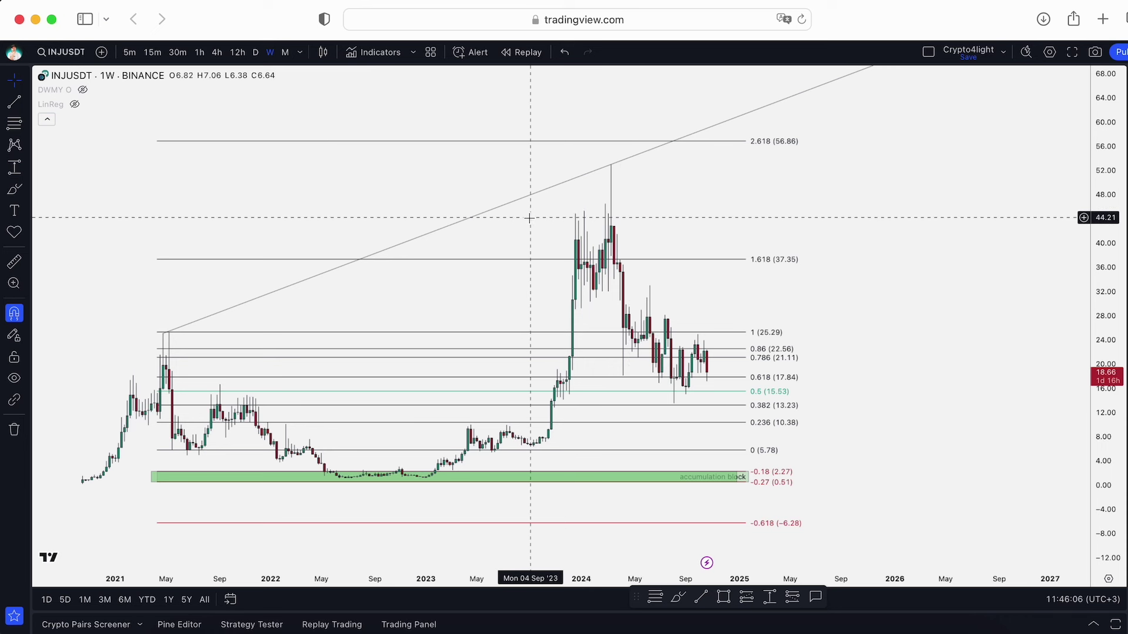
pyautogui.scroll(-1, 521, 231)
# - Delete the duplicate unlabelled green rectangle over the accumulation block, keeping the labelled one
pyautogui.click(378, 475)
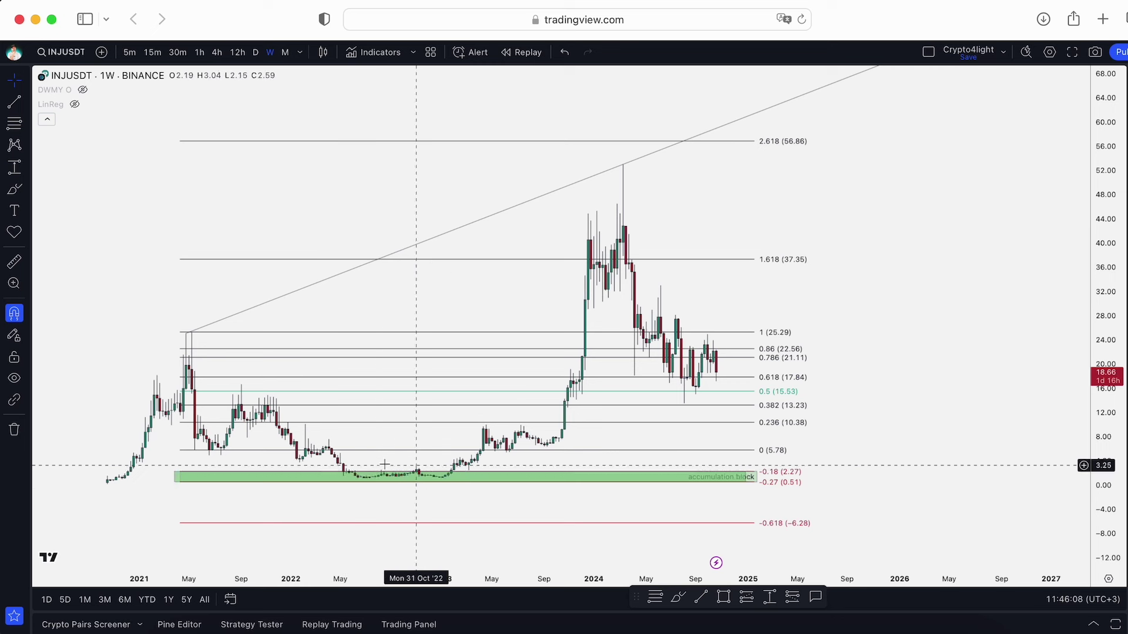
pyautogui.click(764, 491)
pyautogui.click(753, 476)
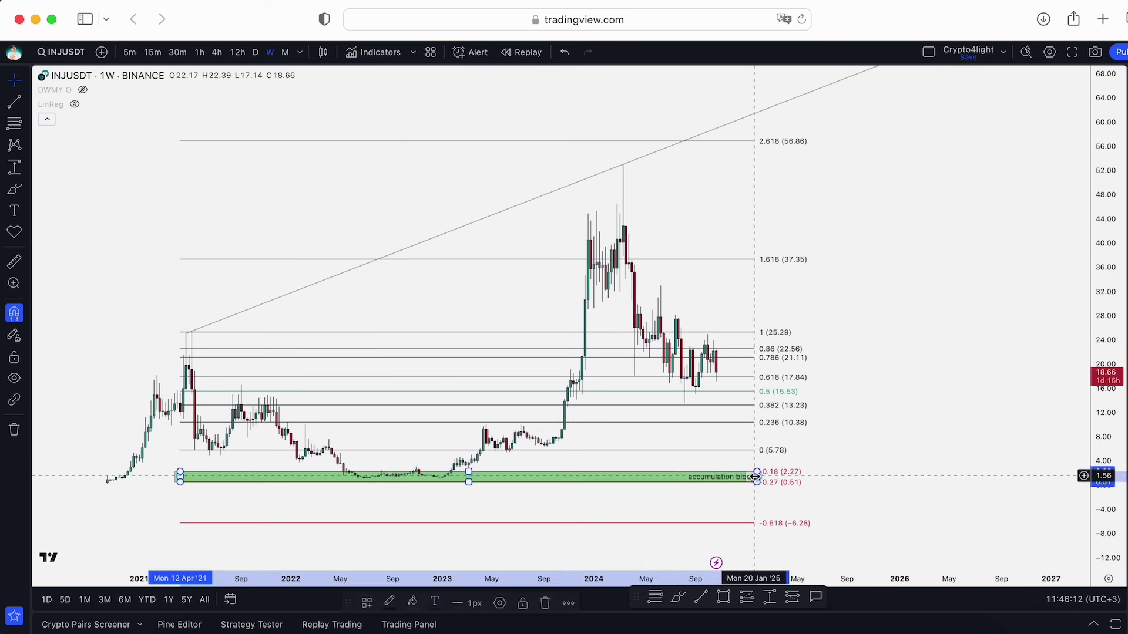
pyautogui.press('Delete')
pyautogui.press('super+z')
pyautogui.click(745, 478)
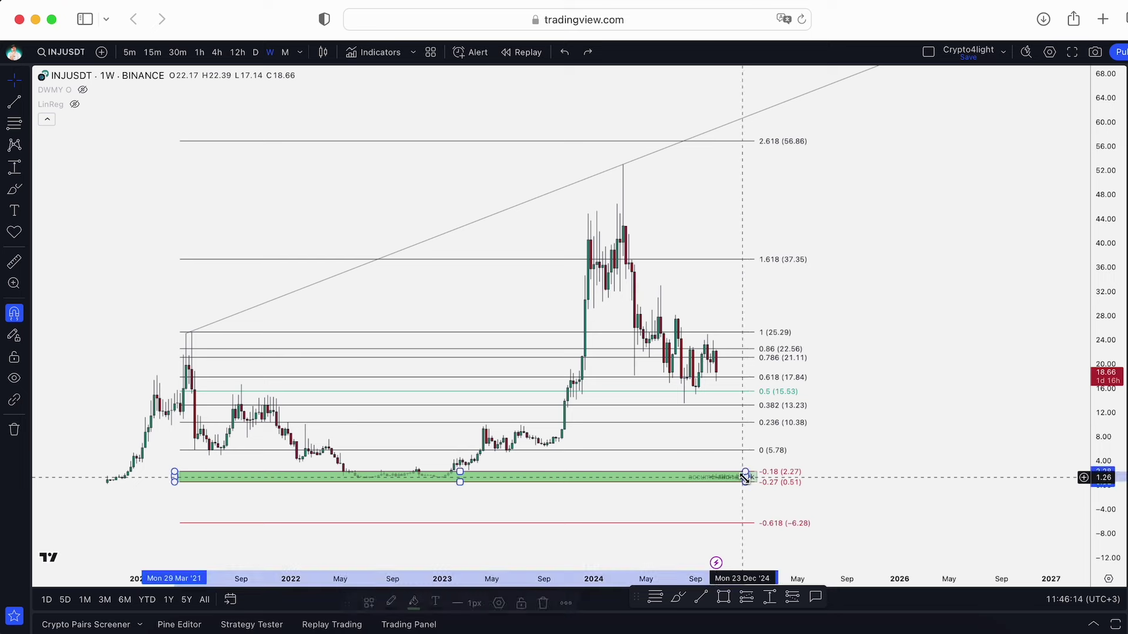
pyautogui.press('Delete')
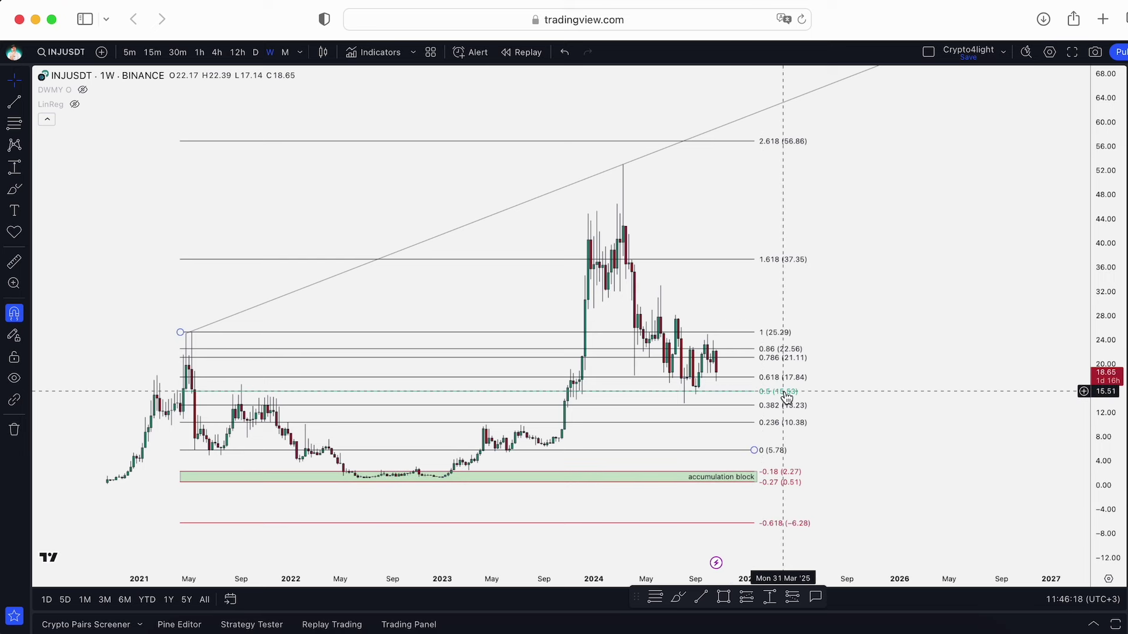
# - Examine the upper Fibonacci extensions from 1.618 to 4.236 and where the rising trend line meets them
pyautogui.scroll(-1, 288, 206)
pyautogui.moveTo(287, 211); pyautogui.dragTo(287, 241)
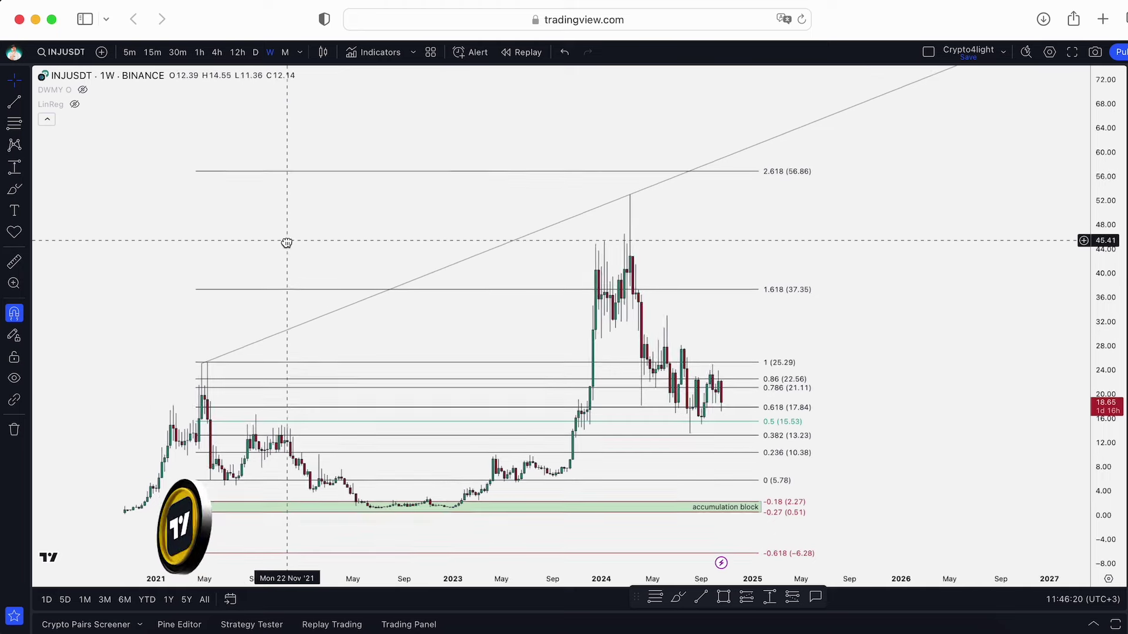
pyautogui.scroll(-2, 881, 241)
pyautogui.moveTo(1114, 154); pyautogui.dragTo(1115, 311)
pyautogui.moveTo(965, 257); pyautogui.dragTo(828, 310)
pyautogui.scroll(-1, 829, 309)
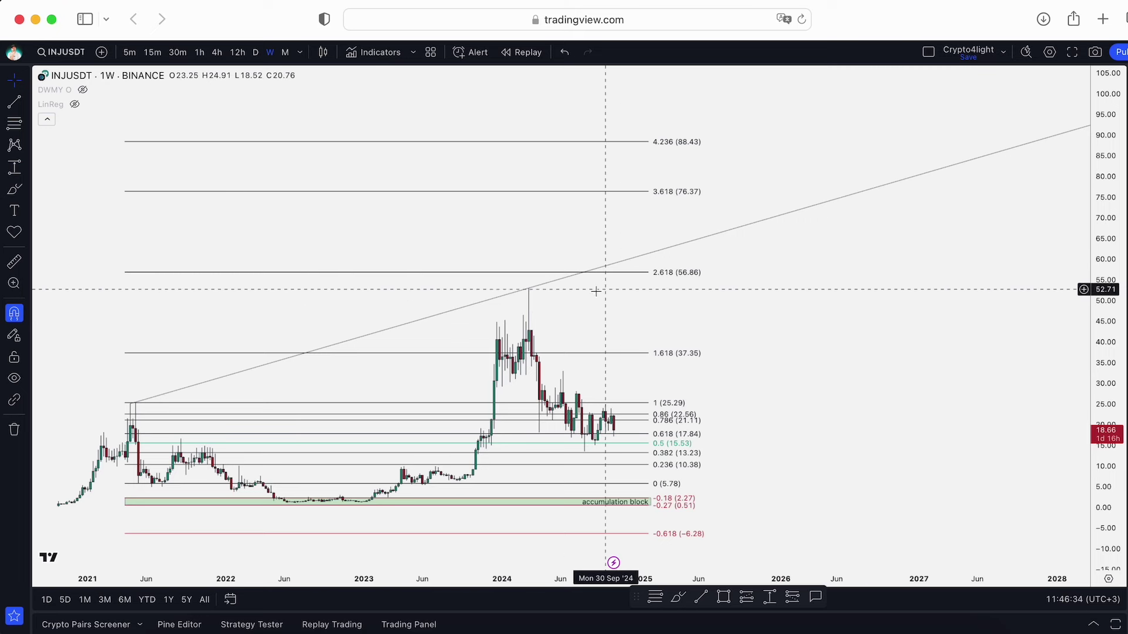
pyautogui.moveTo(876, 311); pyautogui.dragTo(940, 275)
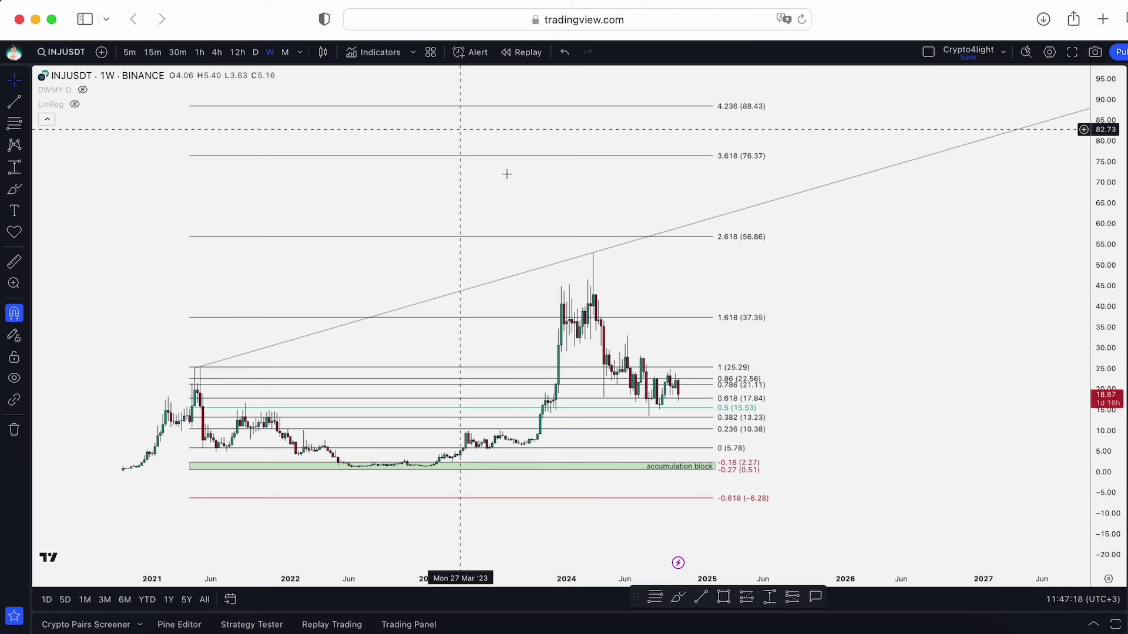
pyautogui.hscroll(4, 805, 221)
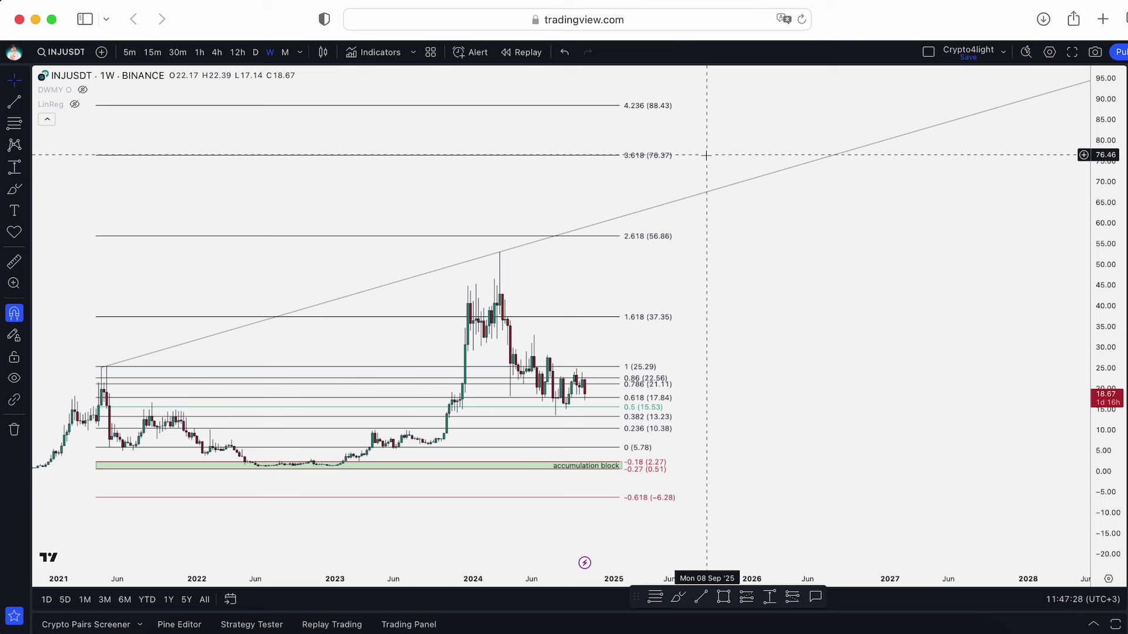
pyautogui.moveTo(734, 156); pyautogui.dragTo(872, 133)
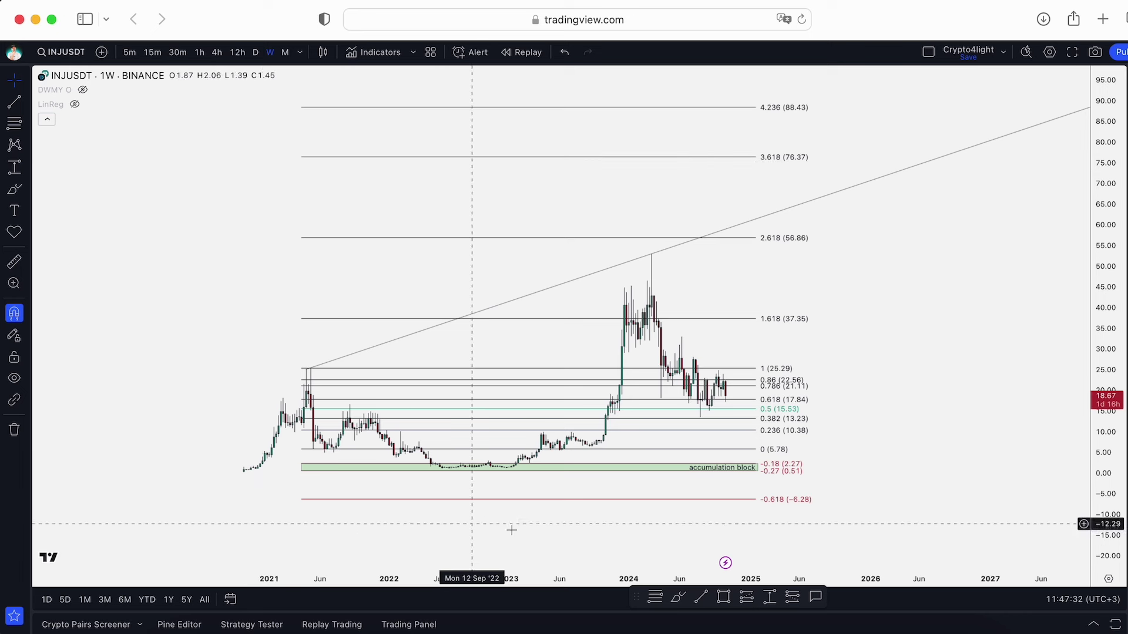
# - Measure the price range from the October 2020 low to the May 2021 high and remove the measurement
pyautogui.click(770, 598)
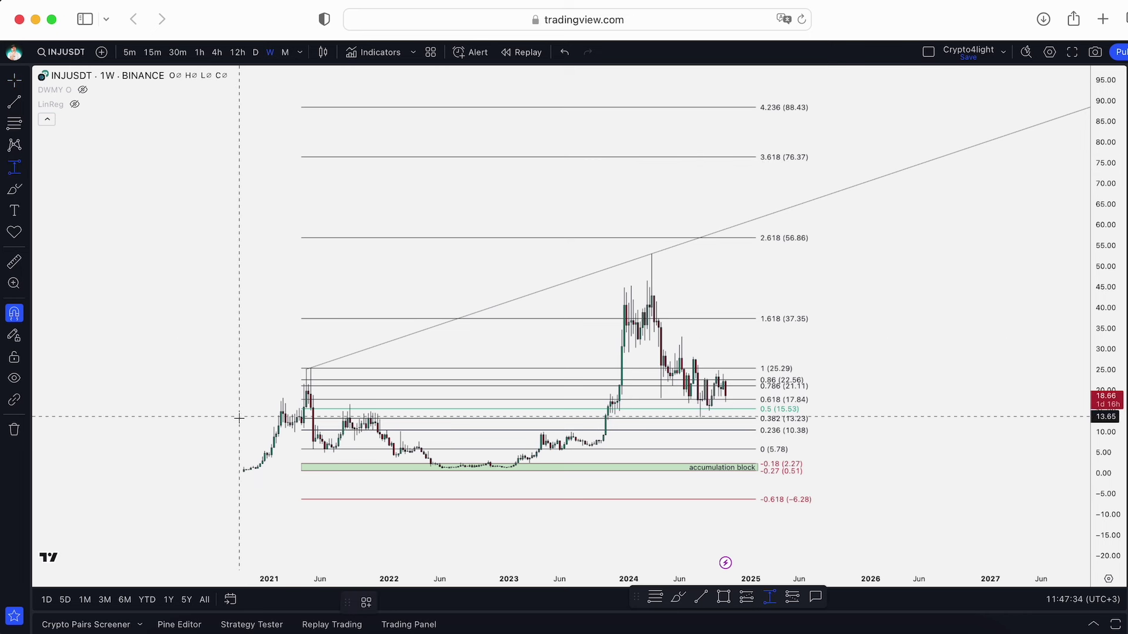
pyautogui.click(244, 473)
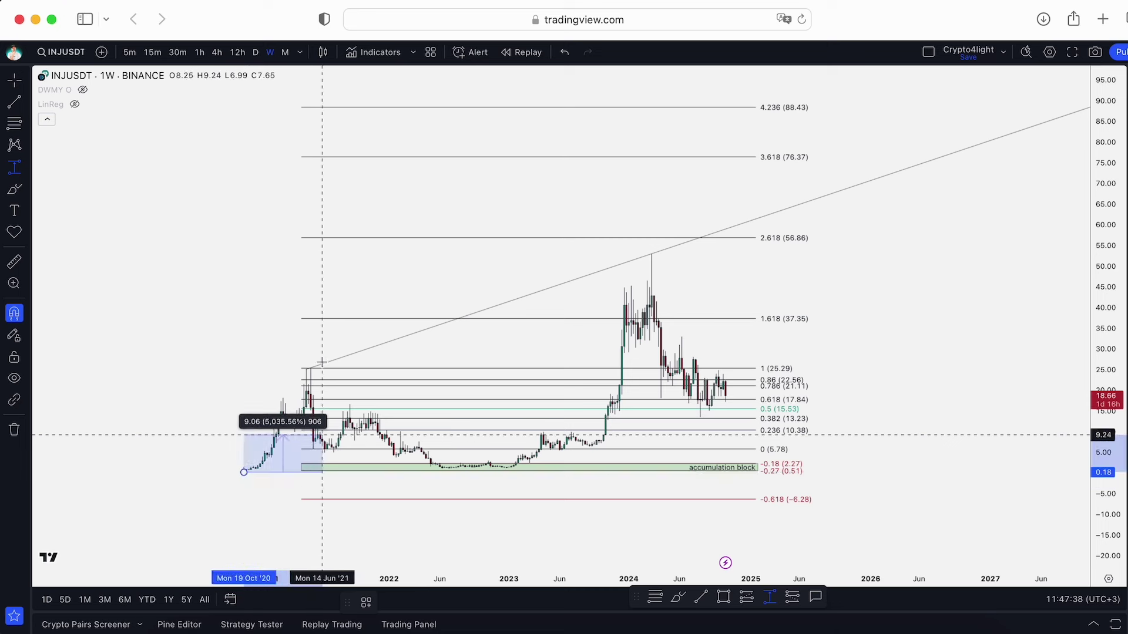
pyautogui.click(310, 369)
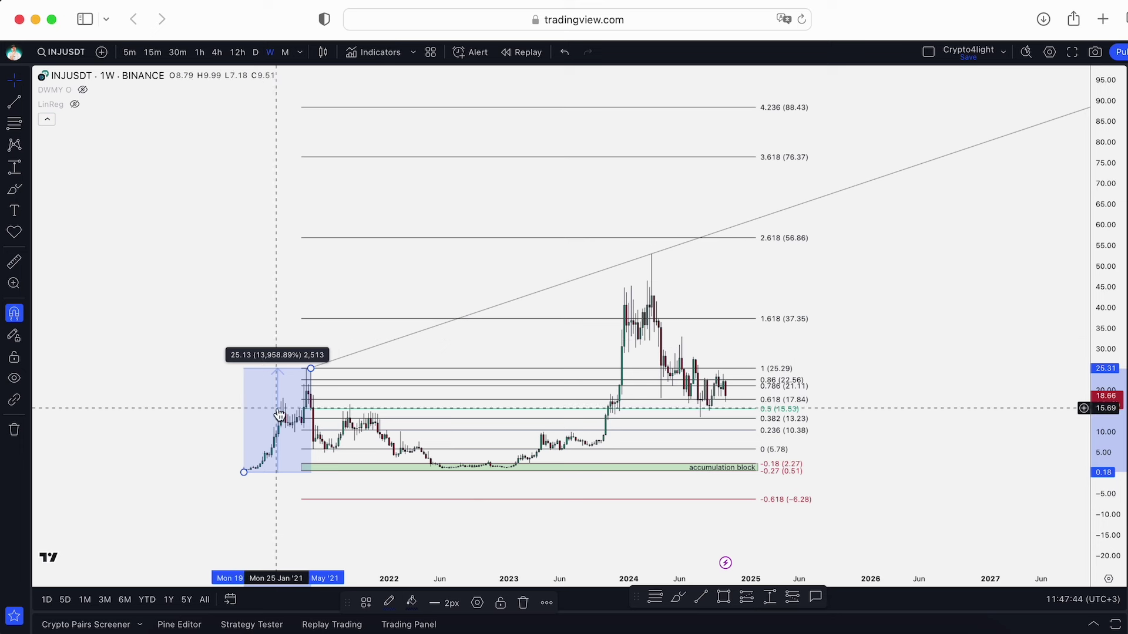
pyautogui.click(311, 369)
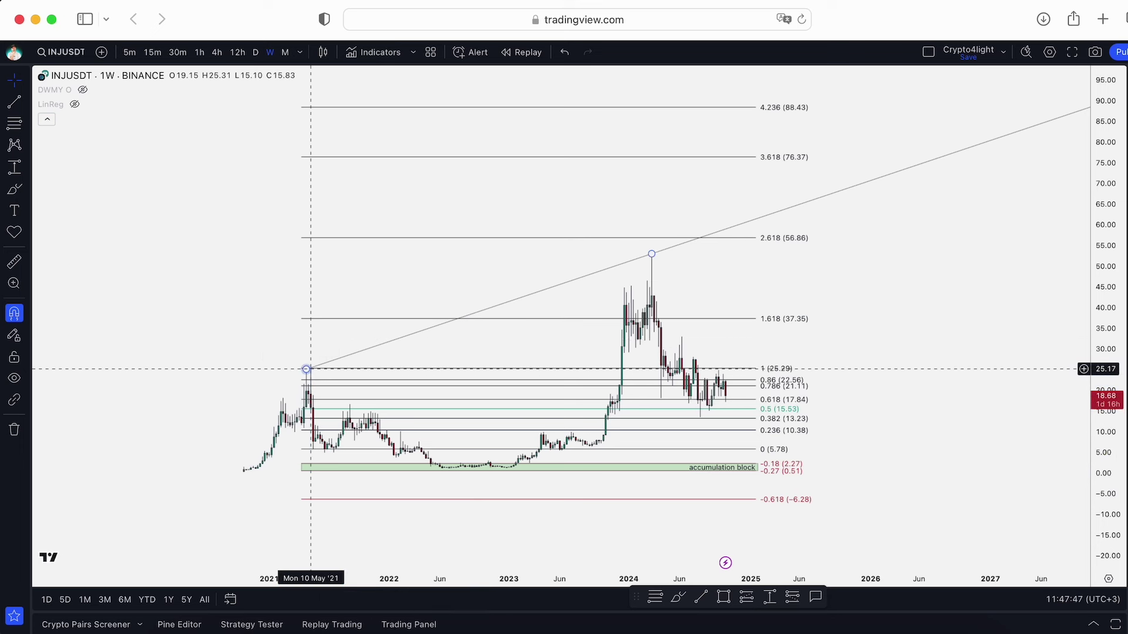
# - Draw a price range up from the accumulation block and snap its start to the 11 July 2022 low
pyautogui.click(770, 598)
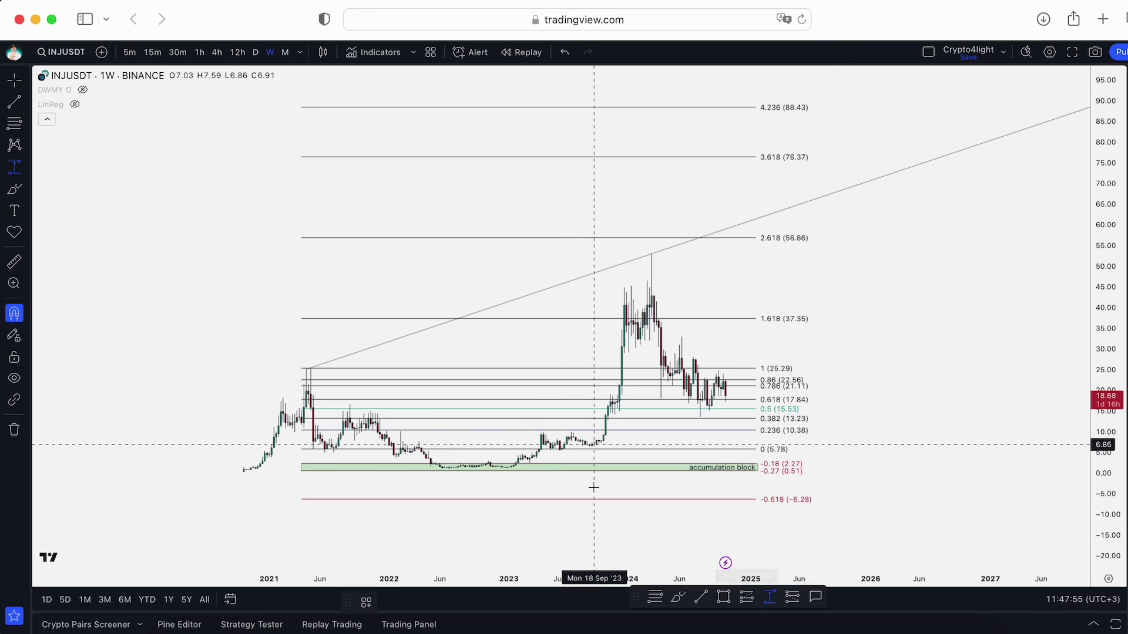
pyautogui.click(502, 468)
pyautogui.click(618, 395)
pyautogui.moveTo(648, 353); pyautogui.dragTo(648, 255)
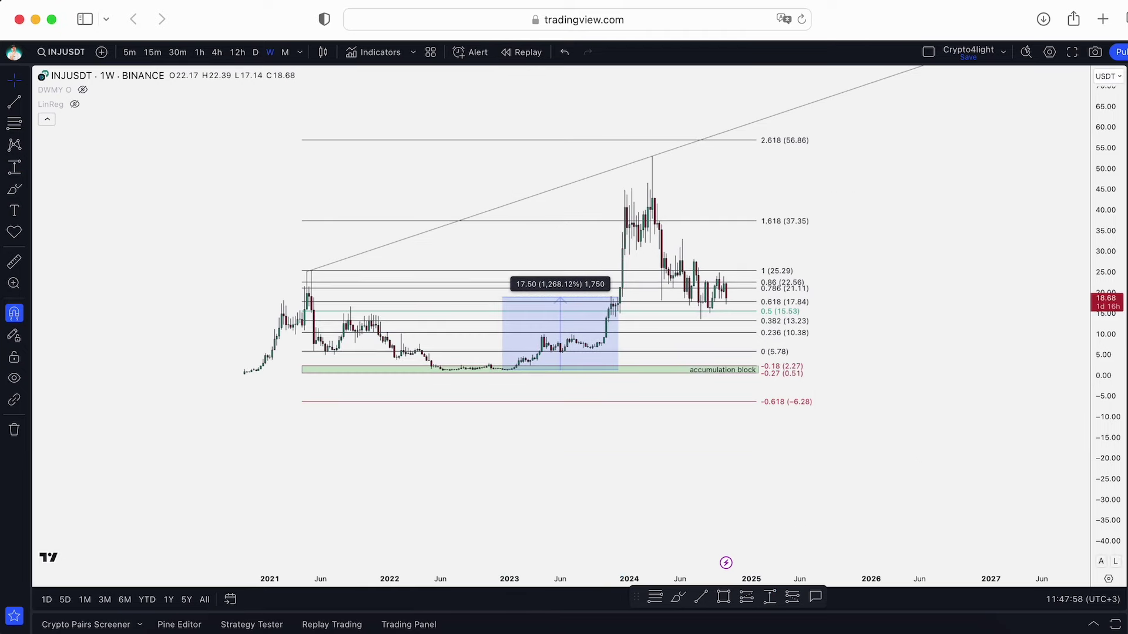
pyautogui.moveTo(1123, 504); pyautogui.dragTo(1107, 133)
pyautogui.moveTo(989, 344); pyautogui.dragTo(995, 270)
pyautogui.moveTo(1100, 473); pyautogui.dragTo(1099, 153)
pyautogui.moveTo(973, 358); pyautogui.dragTo(994, 112)
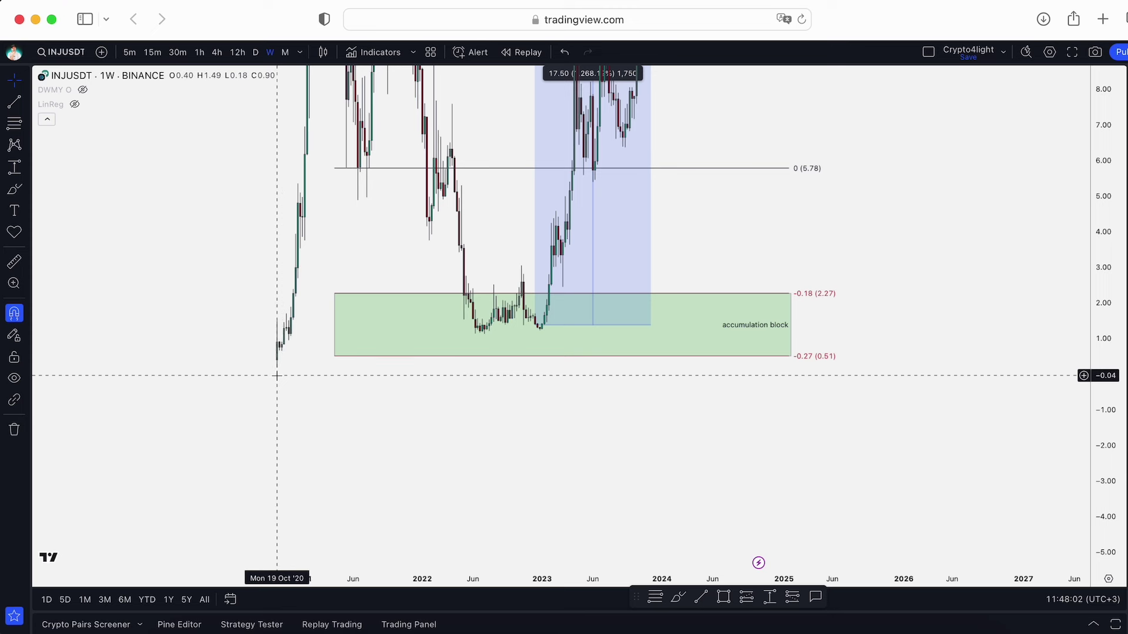
pyautogui.moveTo(535, 325); pyautogui.dragTo(485, 337)
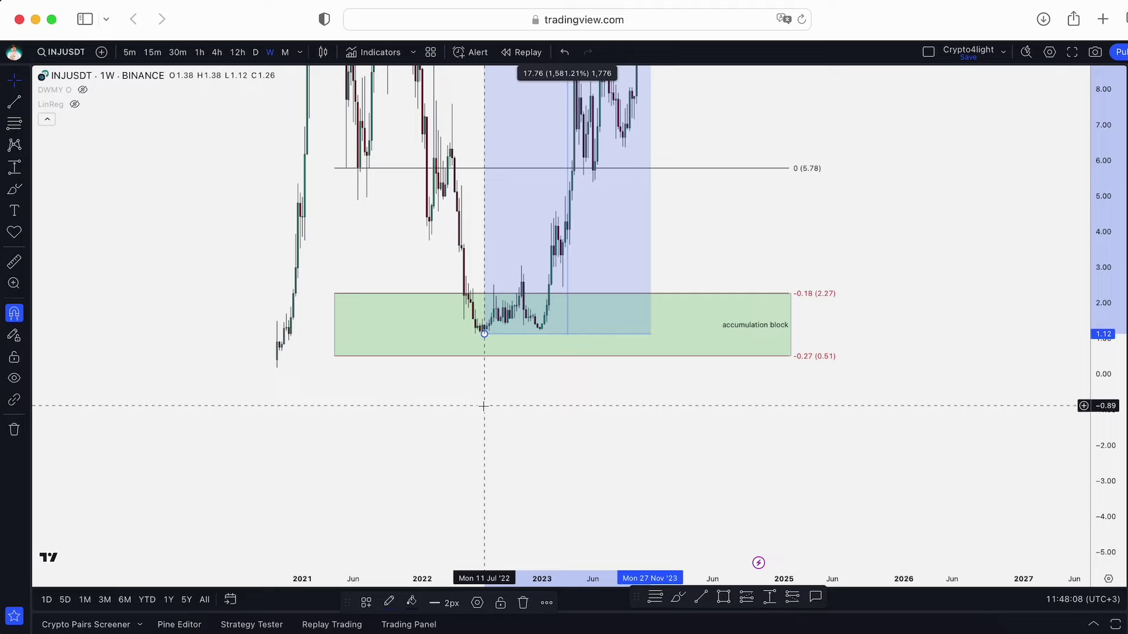
# - Extend the upper end of the price range to the 2024 peak touching the trend line
pyautogui.scroll(1, 549, 488)
pyautogui.moveTo(1102, 230); pyautogui.dragTo(1103, 492)
pyautogui.moveTo(983, 187); pyautogui.dragTo(1010, 373)
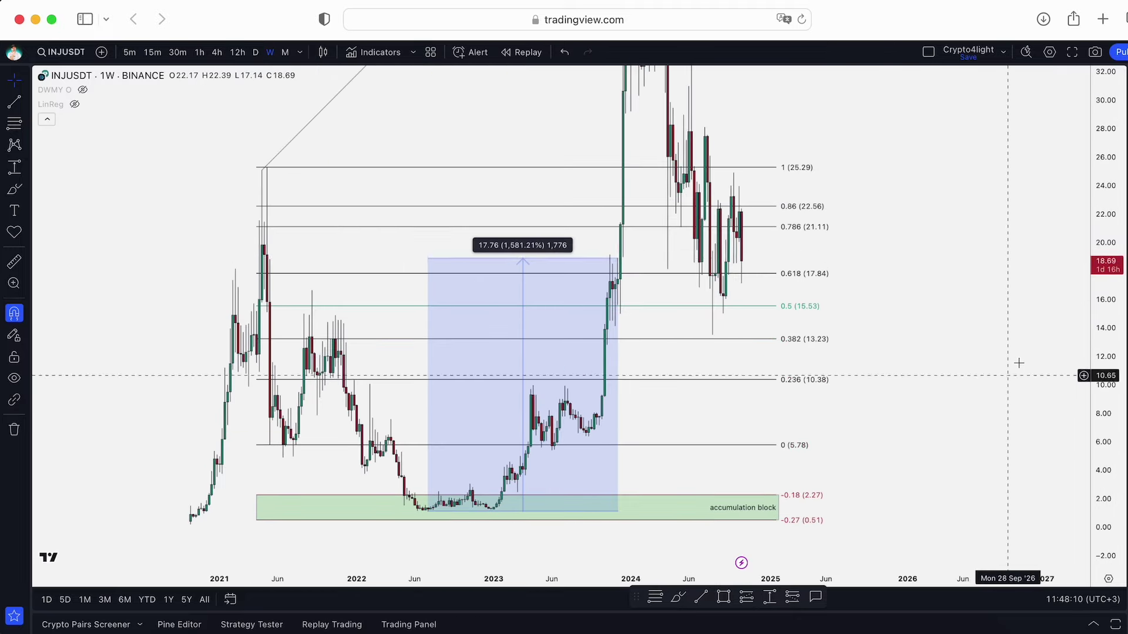
pyautogui.moveTo(1105, 221); pyautogui.dragTo(1105, 441)
pyautogui.moveTo(808, 215); pyautogui.dragTo(766, 325)
pyautogui.moveTo(573, 398); pyautogui.dragTo(615, 152)
pyautogui.scroll(-1, 873, 166)
pyautogui.click(884, 174)
pyautogui.scroll(-1, 889, 180)
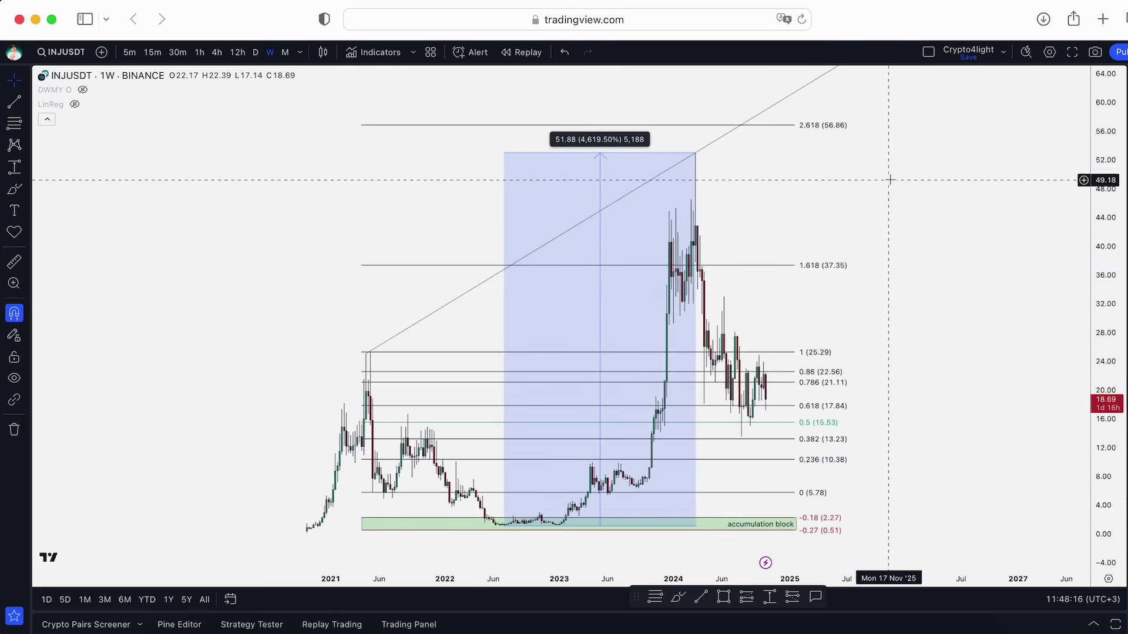
# - With magnet mode switched off, stretch the price range to the 3.618 Fibonacci level in September 2025 and delete the measurement
pyautogui.moveTo(1112, 147); pyautogui.dragTo(1090, 342)
pyautogui.scroll(2, 1015, 307)
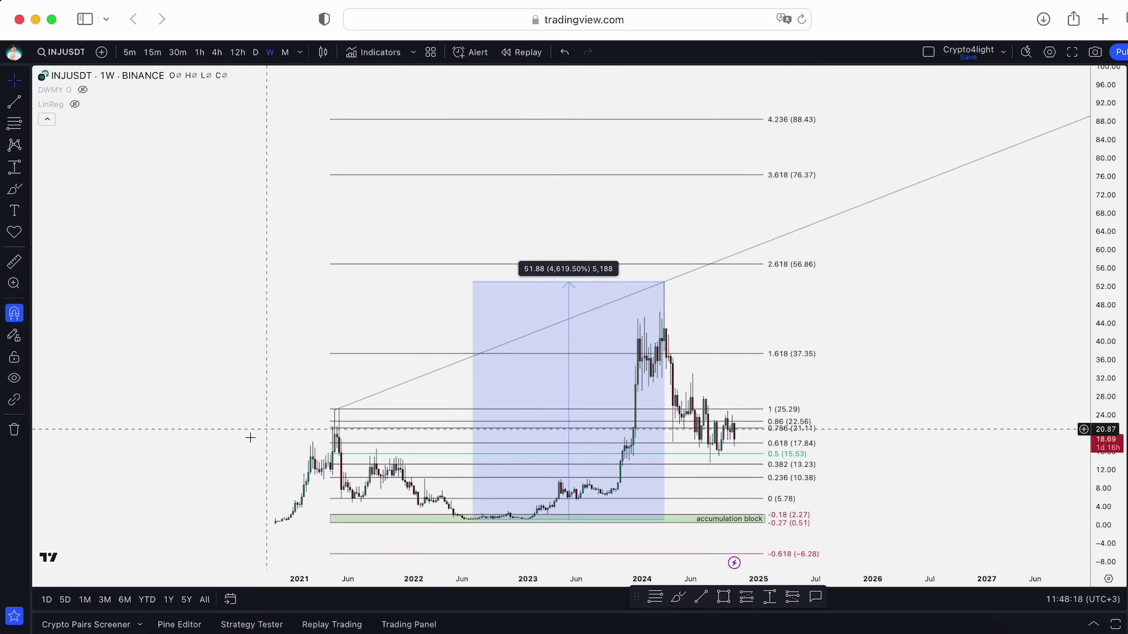
pyautogui.click(14, 313)
pyautogui.moveTo(664, 283); pyautogui.dragTo(840, 180)
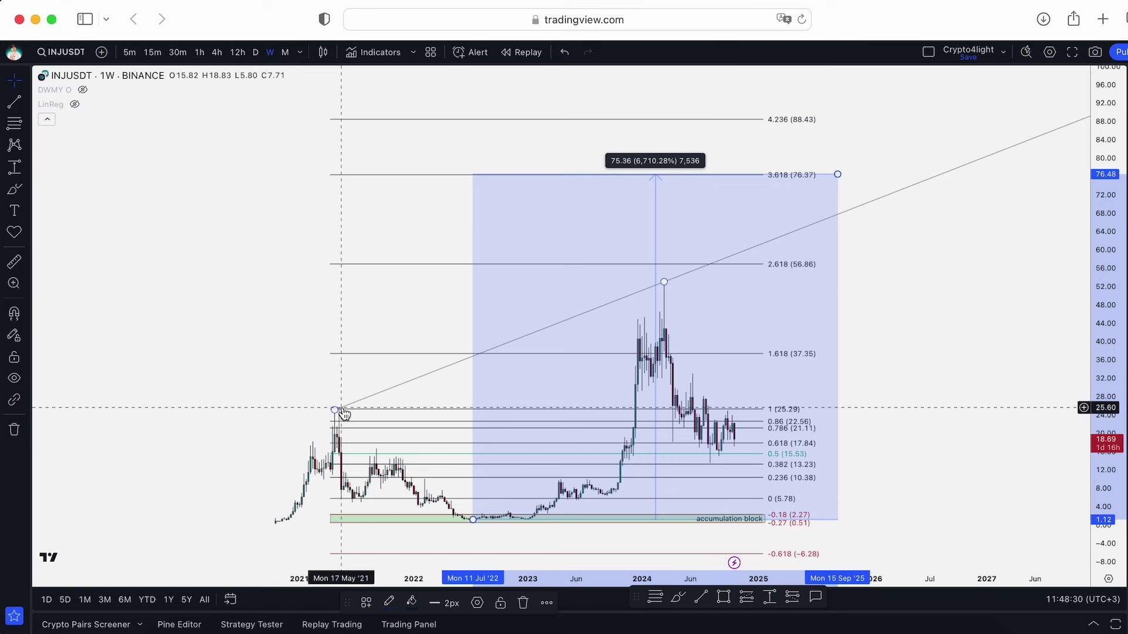
pyautogui.press('Delete')
# - Examine the recent pullback and the 2023 rally against the Fibonacci levels between 0 and 1.618
pyautogui.moveTo(954, 355); pyautogui.dragTo(900, 293)
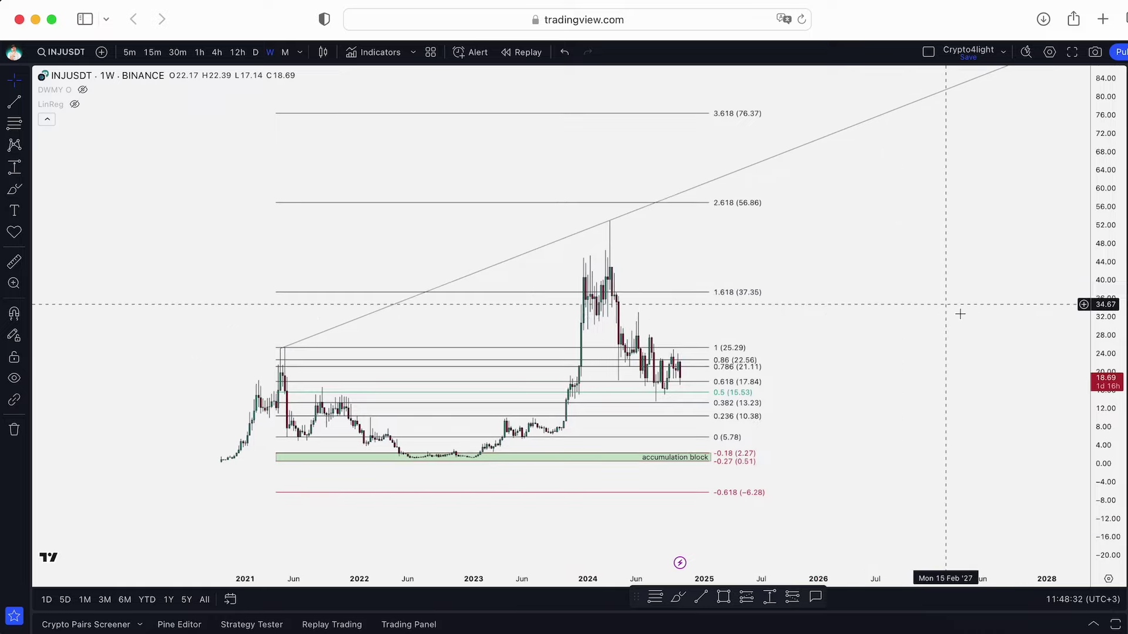
pyautogui.moveTo(1103, 415); pyautogui.dragTo(1103, 253)
pyautogui.moveTo(952, 427); pyautogui.dragTo(949, 221)
pyautogui.scroll(3, 940, 246)
pyautogui.moveTo(893, 272); pyautogui.dragTo(1017, 330)
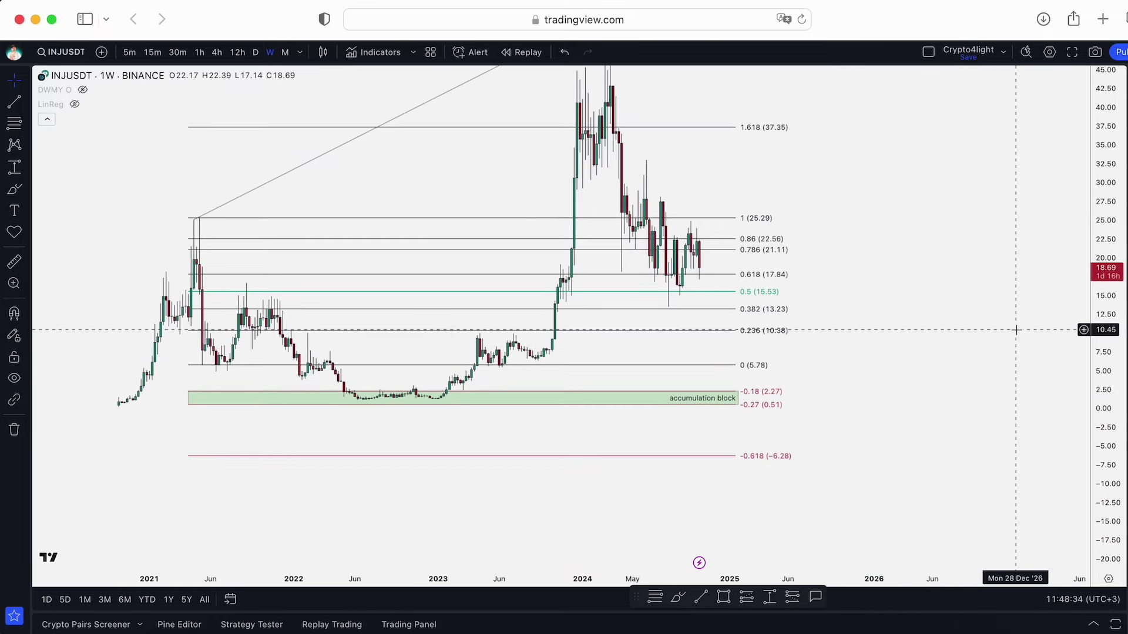
pyautogui.scroll(1, 1014, 330)
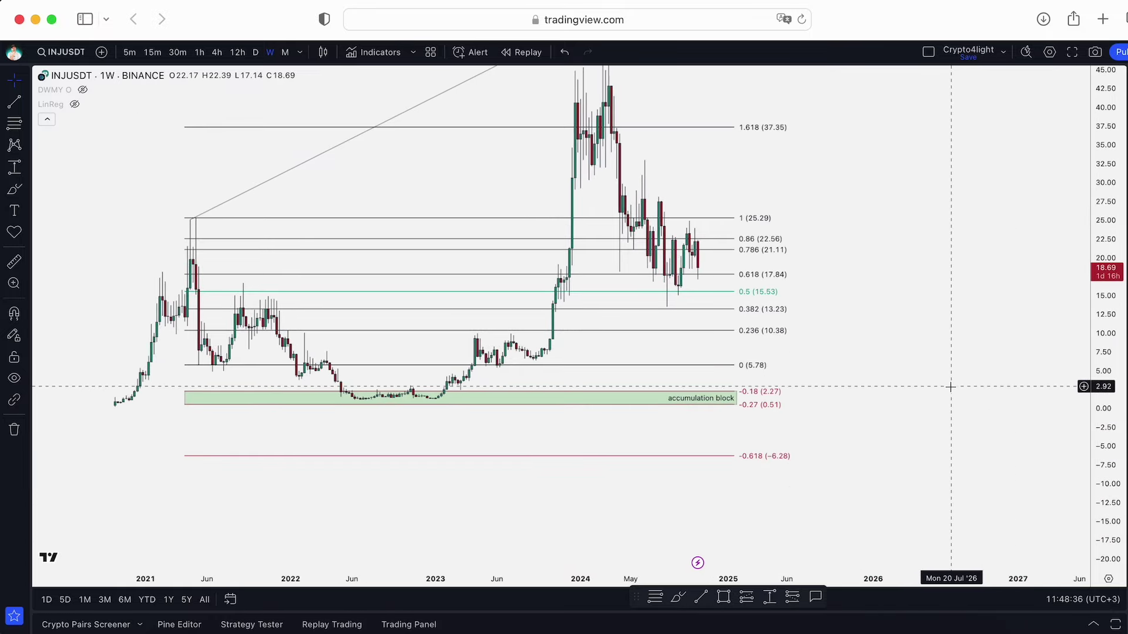
pyautogui.scroll(2, 939, 352)
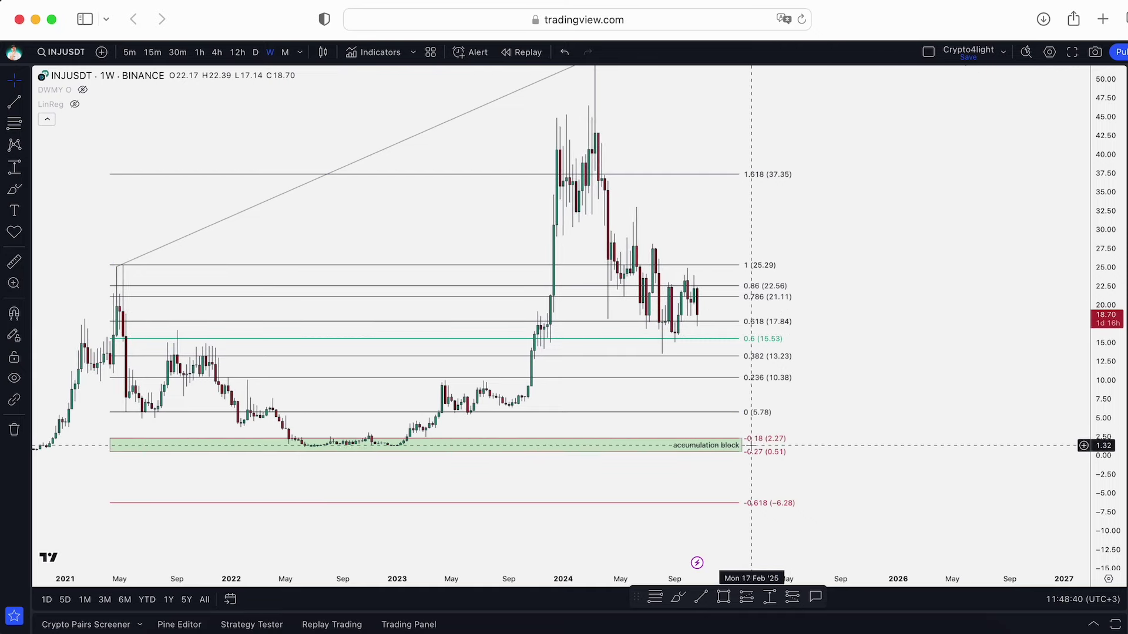
pyautogui.moveTo(993, 305); pyautogui.dragTo(997, 308)
pyautogui.moveTo(1103, 248); pyautogui.dragTo(1102, 365)
pyautogui.moveTo(984, 287); pyautogui.dragTo(985, 358)
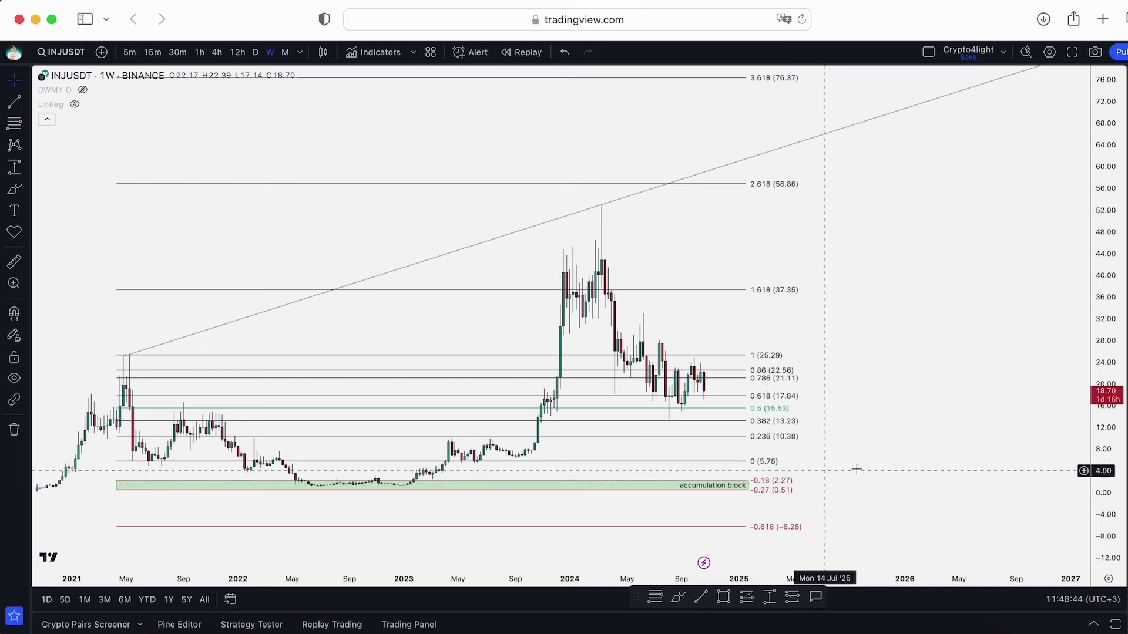
pyautogui.scroll(5, 911, 417)
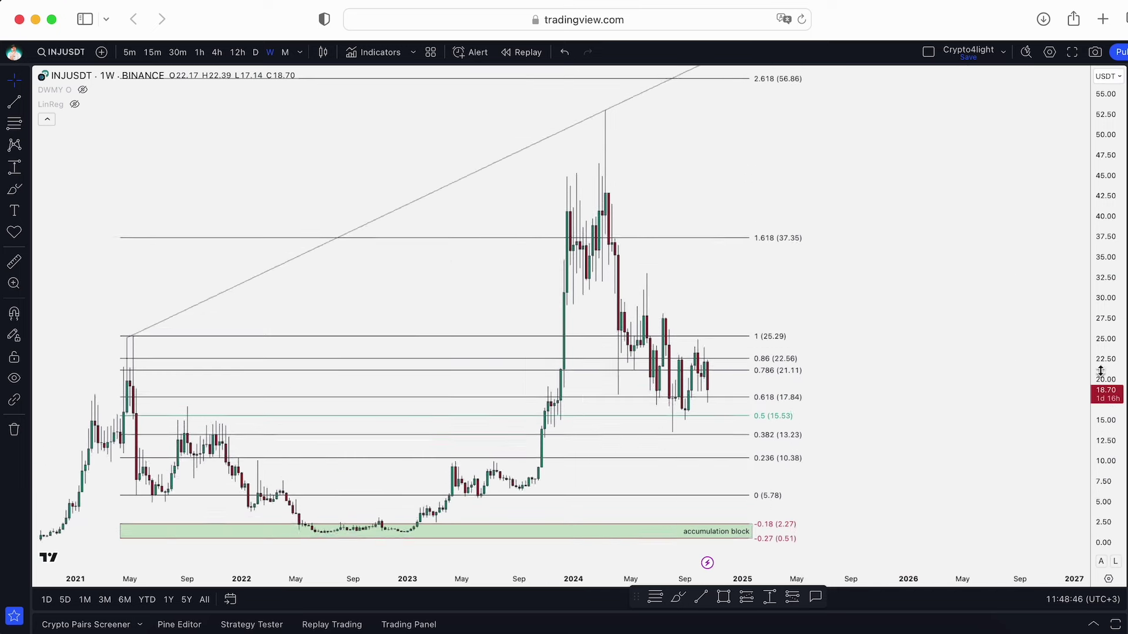
pyautogui.scroll(2, 840, 376)
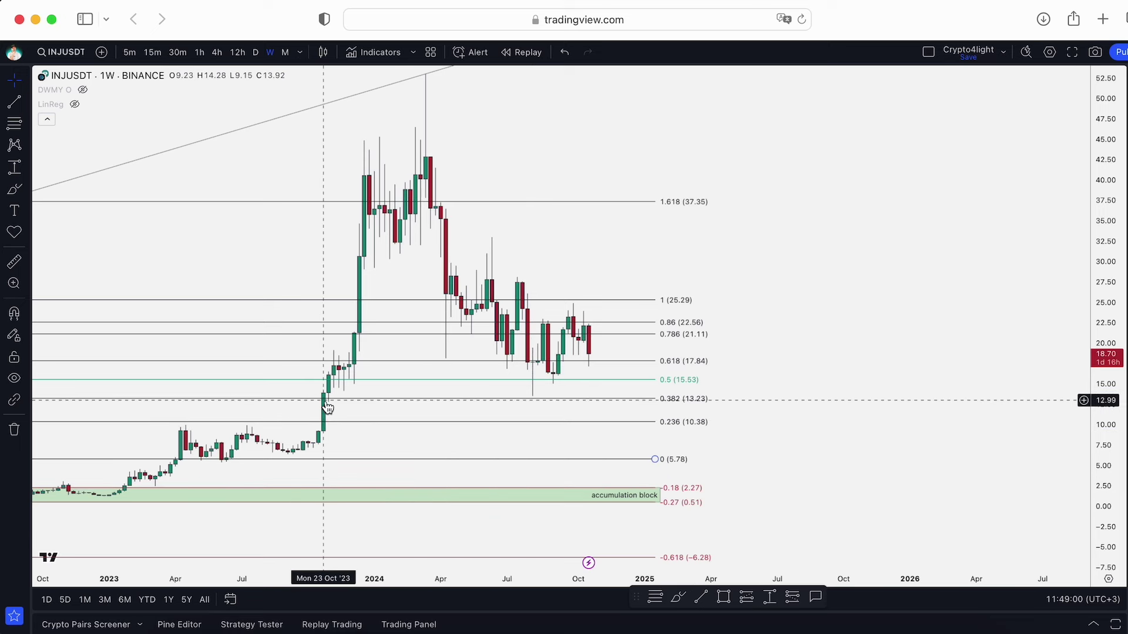
pyautogui.scroll(-3, 729, 318)
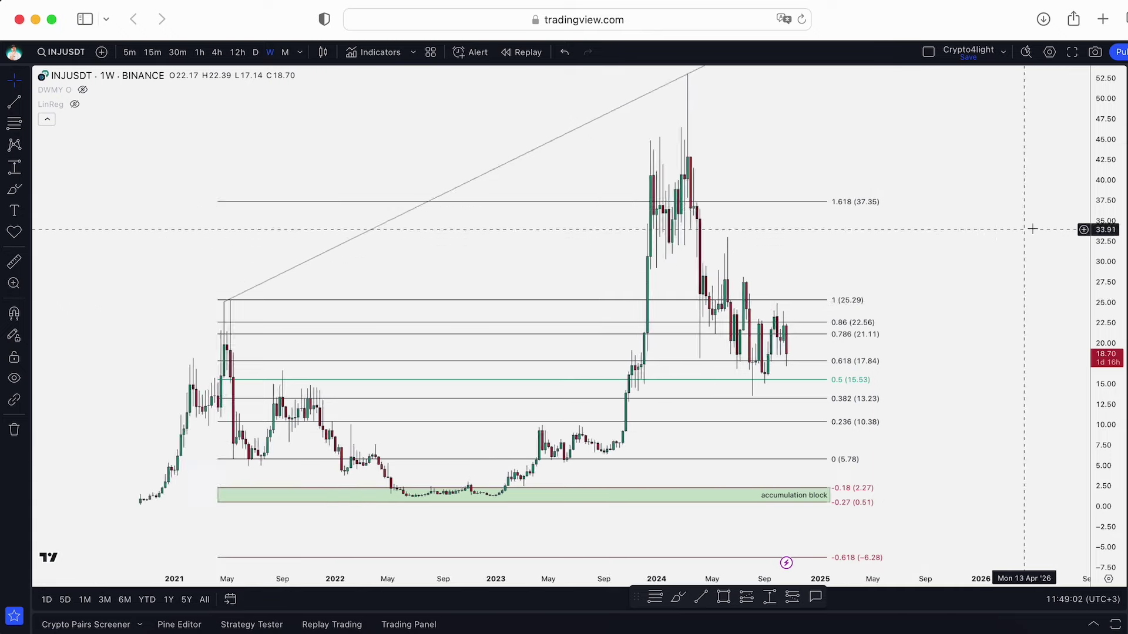
# - Examine the weekly chart from the current price up to the 4.236 Fibonacci level, including the extended trend line
pyautogui.moveTo(1093, 169); pyautogui.dragTo(1093, 352)
pyautogui.moveTo(982, 256); pyautogui.dragTo(834, 337)
pyautogui.scroll(-1, 846, 307)
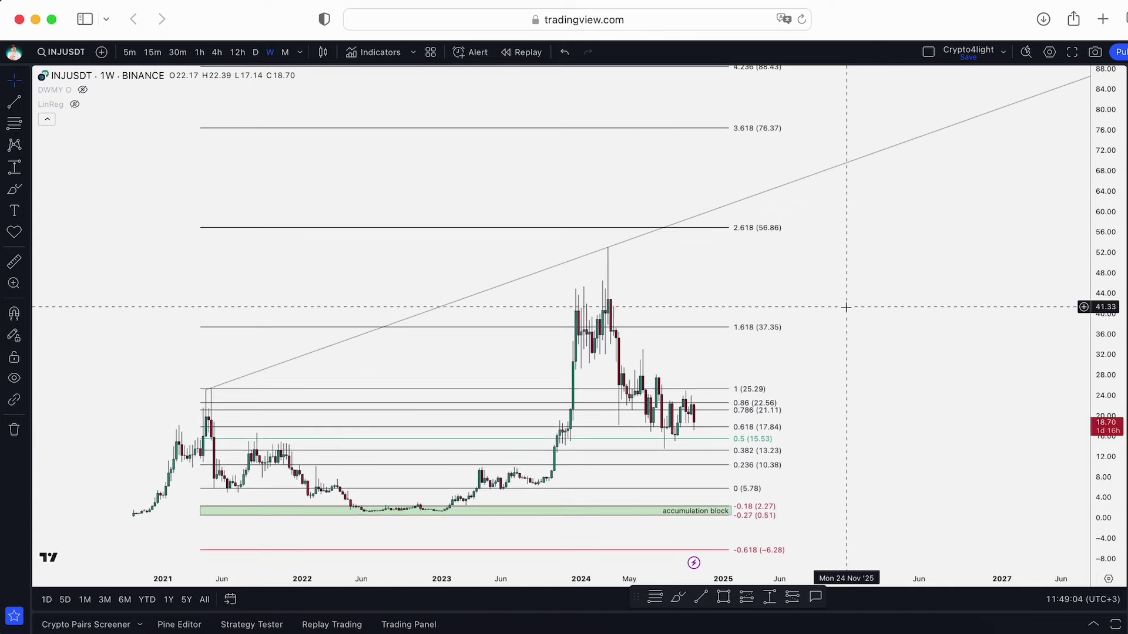
pyautogui.moveTo(843, 289); pyautogui.dragTo(806, 295)
pyautogui.scroll(-3, 799, 287)
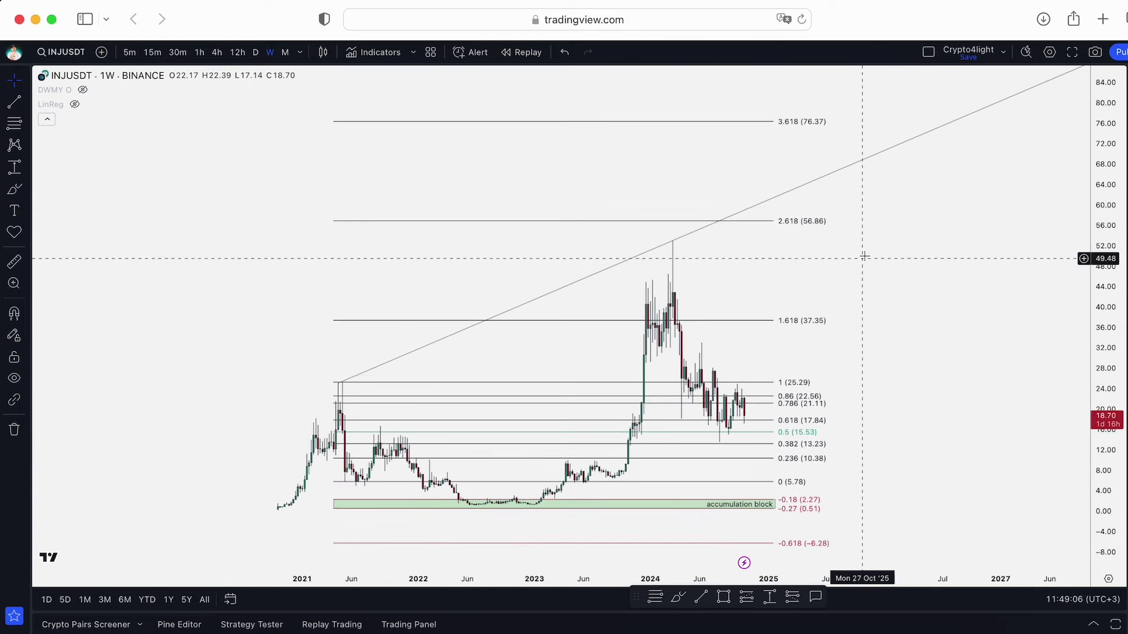
pyautogui.moveTo(1099, 229); pyautogui.dragTo(692, 294)
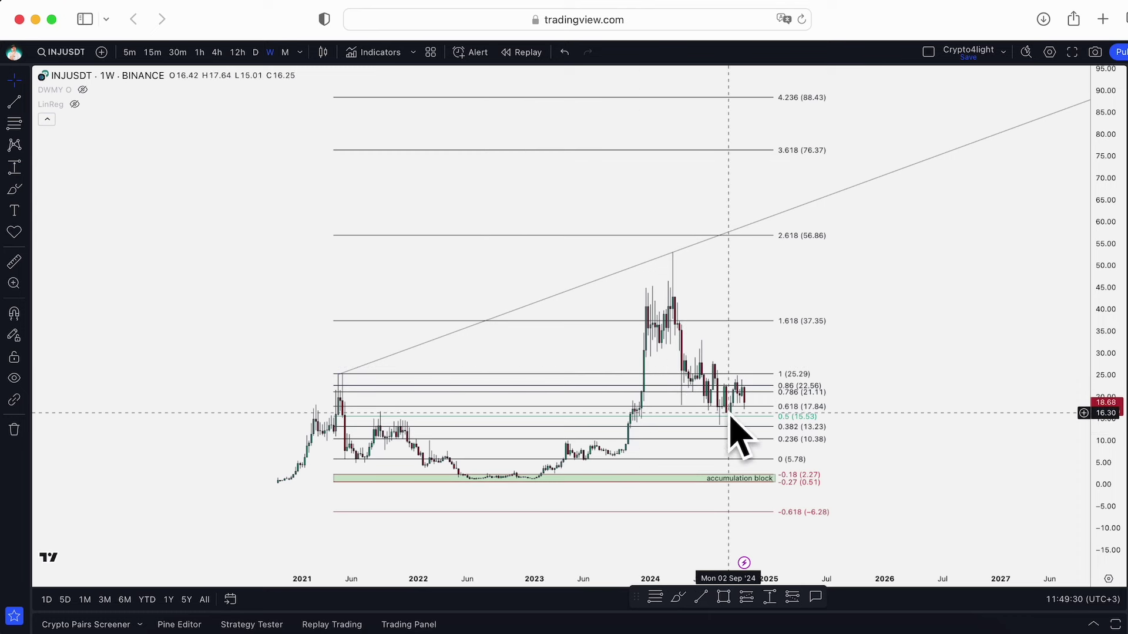
pyautogui.moveTo(859, 293); pyautogui.dragTo(827, 313)
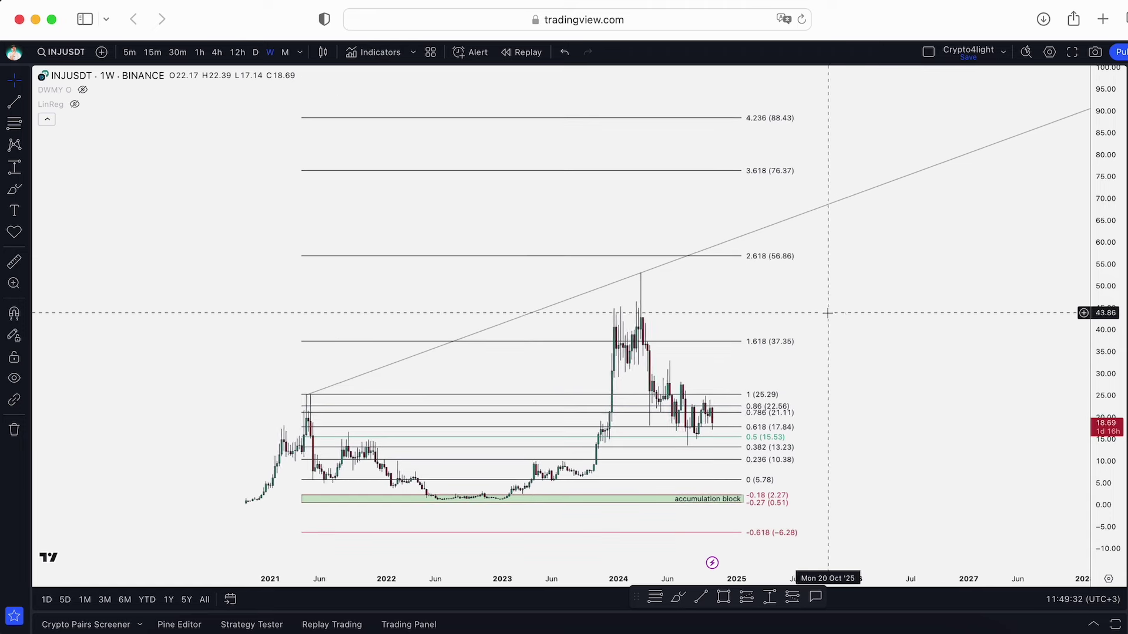
# - Measure a price range from 18.37 up to just above the 3.618 Fibonacci level and discard the measurement
pyautogui.click(768, 612)
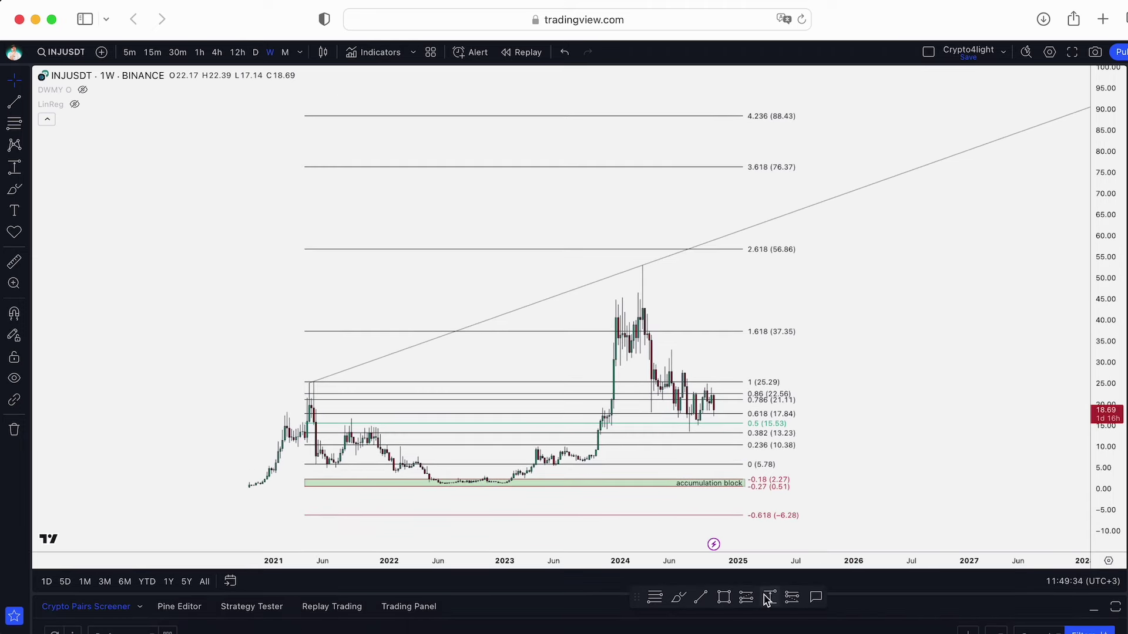
pyautogui.moveTo(1035, 597); pyautogui.dragTo(1034, 615)
pyautogui.click(769, 597)
pyautogui.click(740, 425)
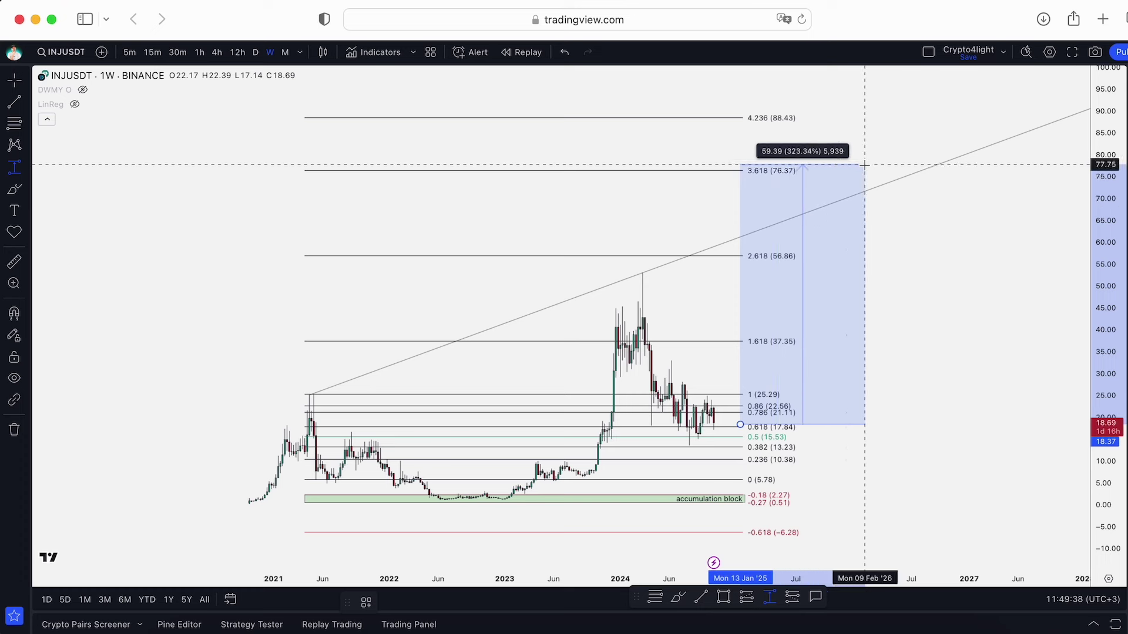
pyautogui.press('Escape')
# - Show the hidden LinReg indicator on the weekly INJUSDT chart
pyautogui.scroll(-3, 881, 159)
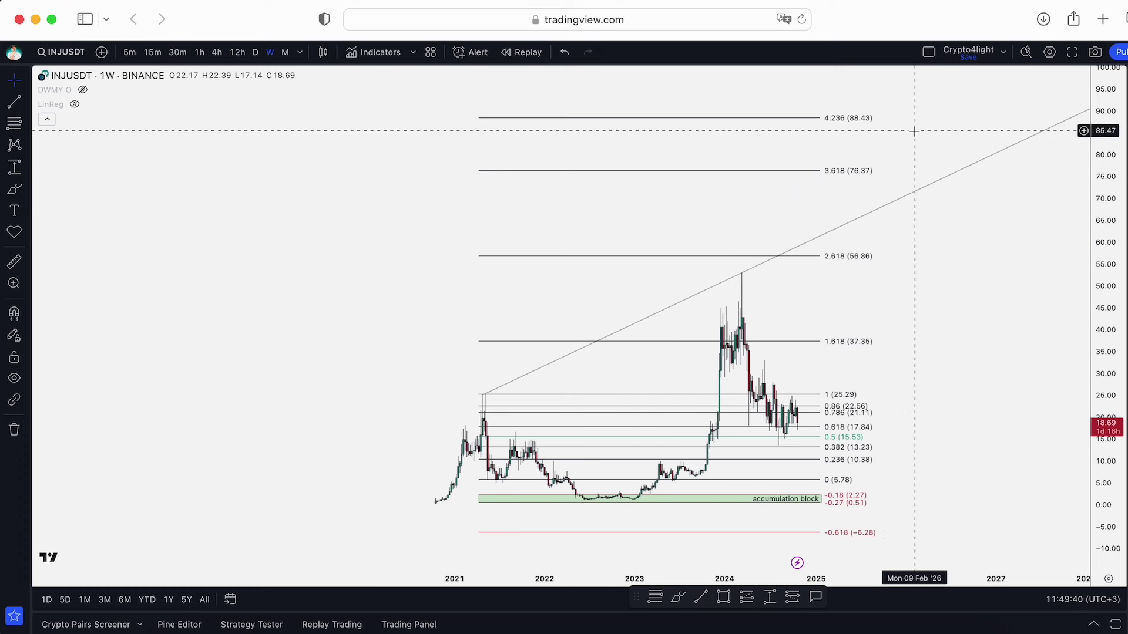
pyautogui.moveTo(907, 134); pyautogui.dragTo(881, 145)
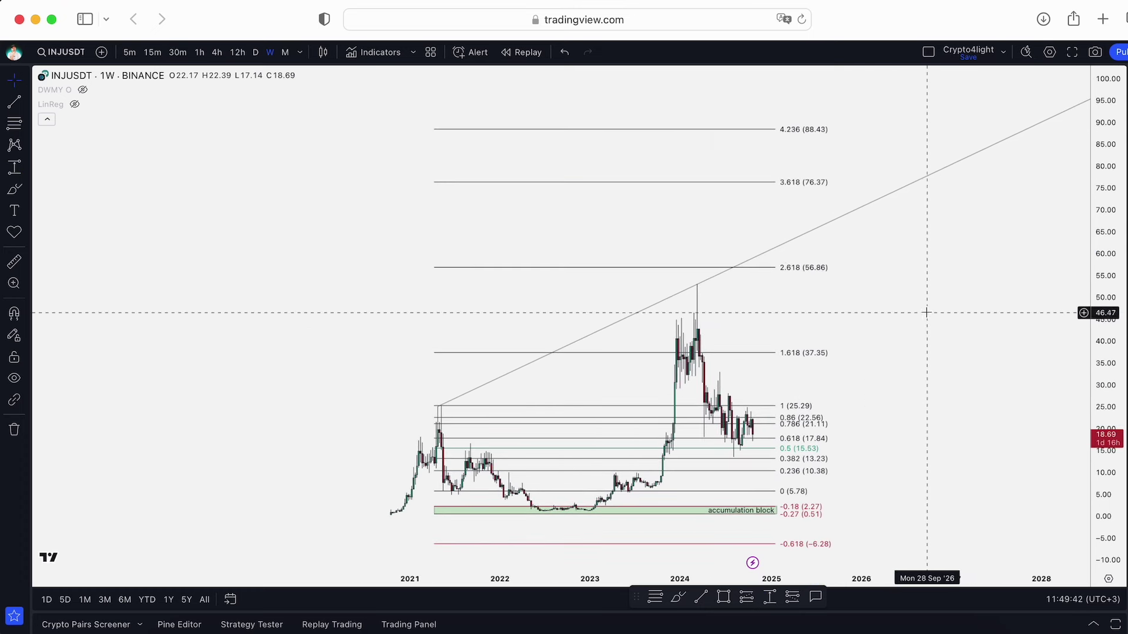
pyautogui.moveTo(905, 298); pyautogui.dragTo(863, 292)
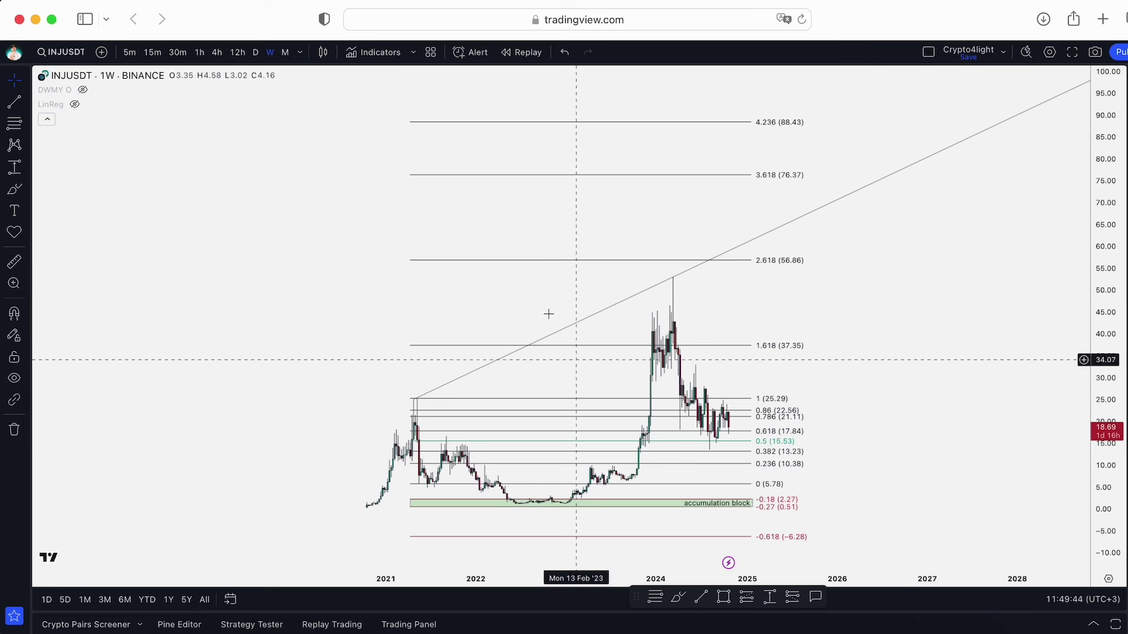
pyautogui.moveTo(74, 106)
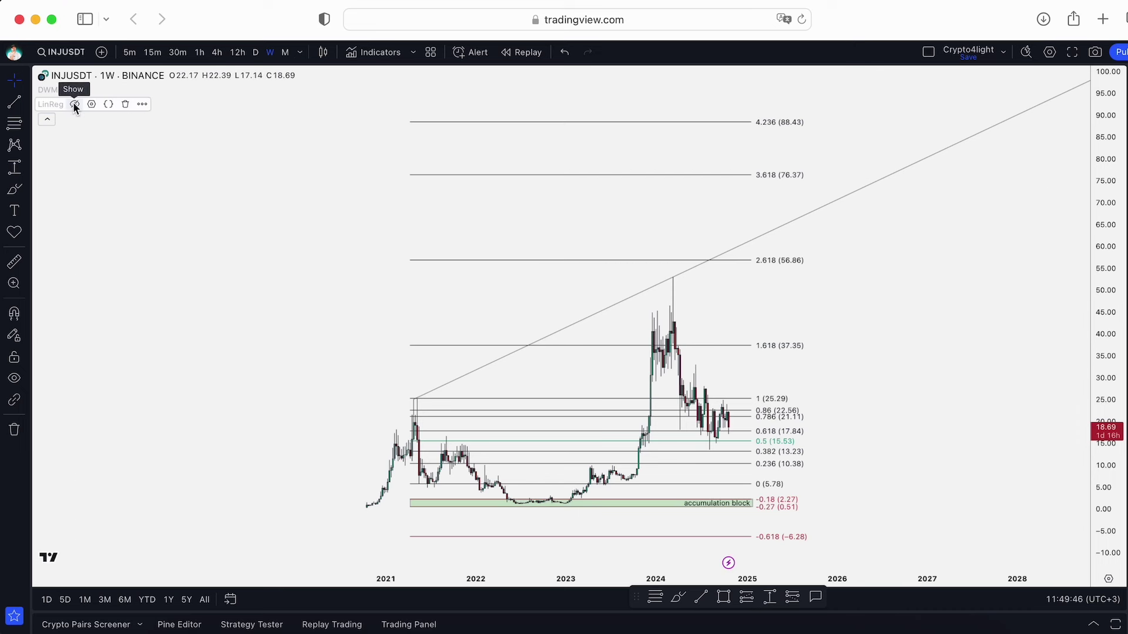
pyautogui.click(74, 104)
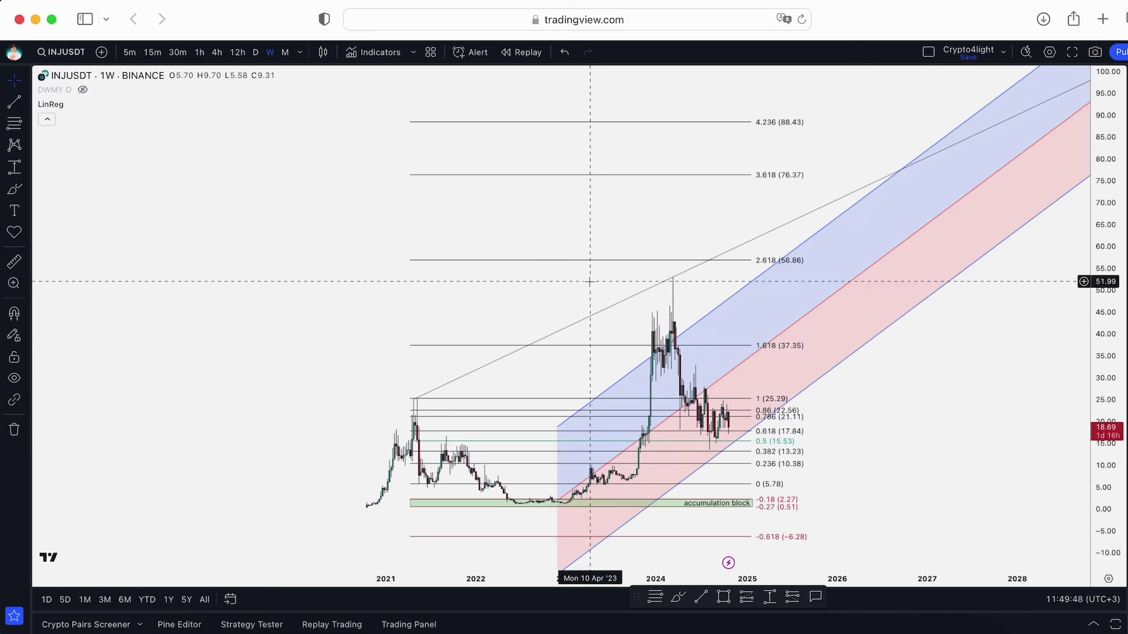
# - Examine how the weekly candles sit within the LinReg channel, including its lower edge near the 0.5 Fibonacci level
pyautogui.scroll(3, 1029, 338)
pyautogui.scroll(-3, 940, 323)
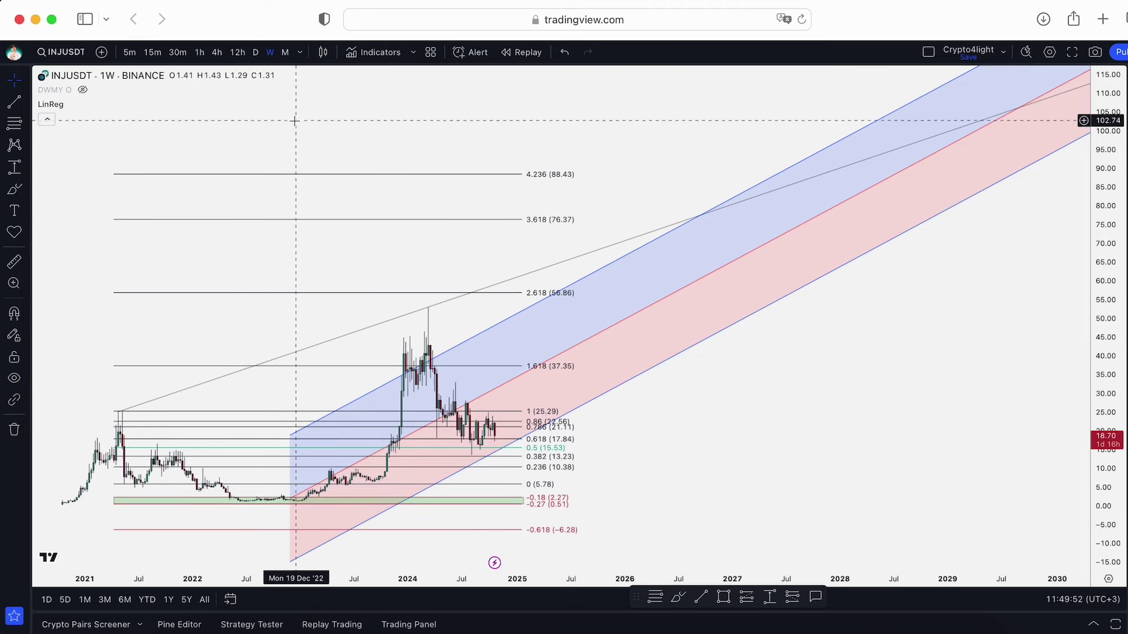
pyautogui.scroll(1, 750, 396)
pyautogui.moveTo(750, 396); pyautogui.dragTo(787, 331)
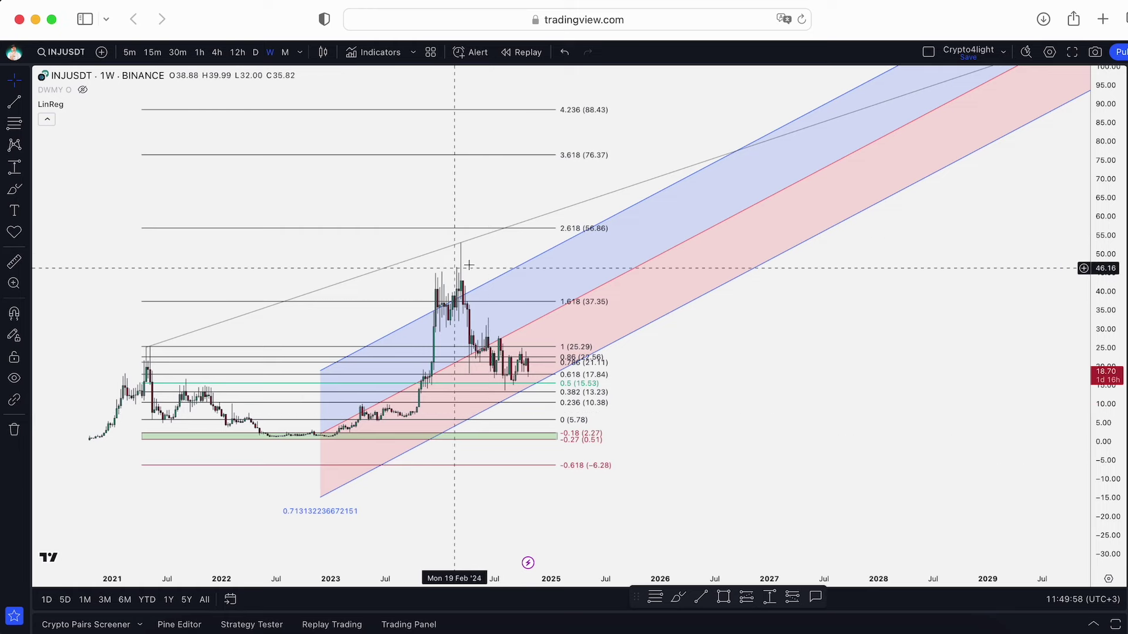
pyautogui.scroll(2, 761, 375)
pyautogui.moveTo(763, 375); pyautogui.dragTo(828, 354)
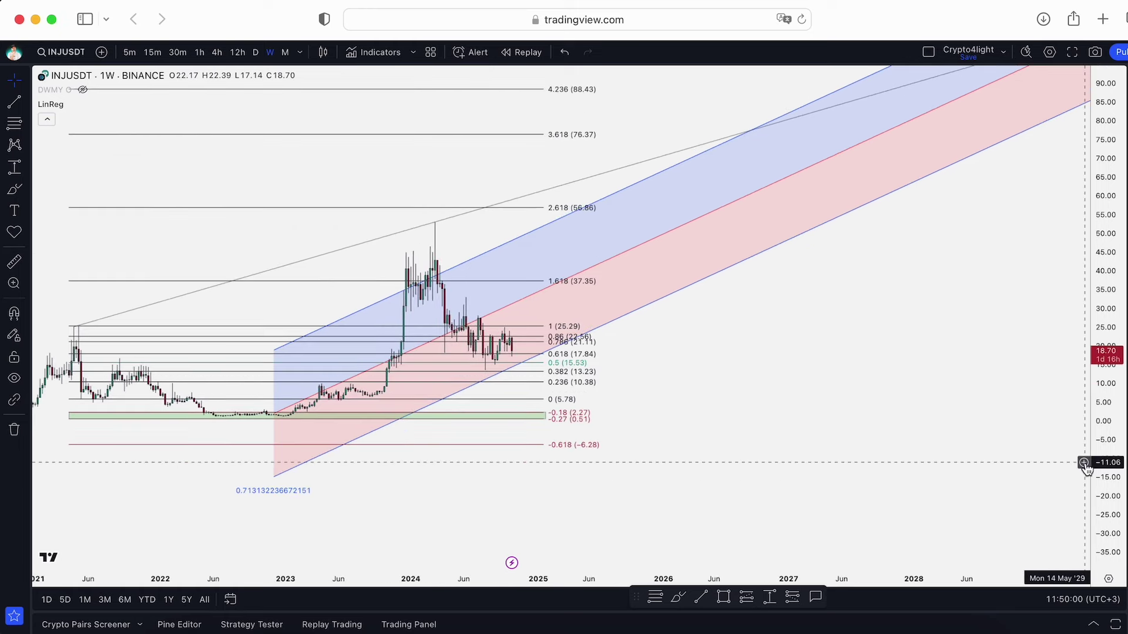
pyautogui.moveTo(1096, 463); pyautogui.dragTo(1097, 344)
pyautogui.moveTo(865, 364); pyautogui.dragTo(873, 362)
pyautogui.scroll(2, 873, 362)
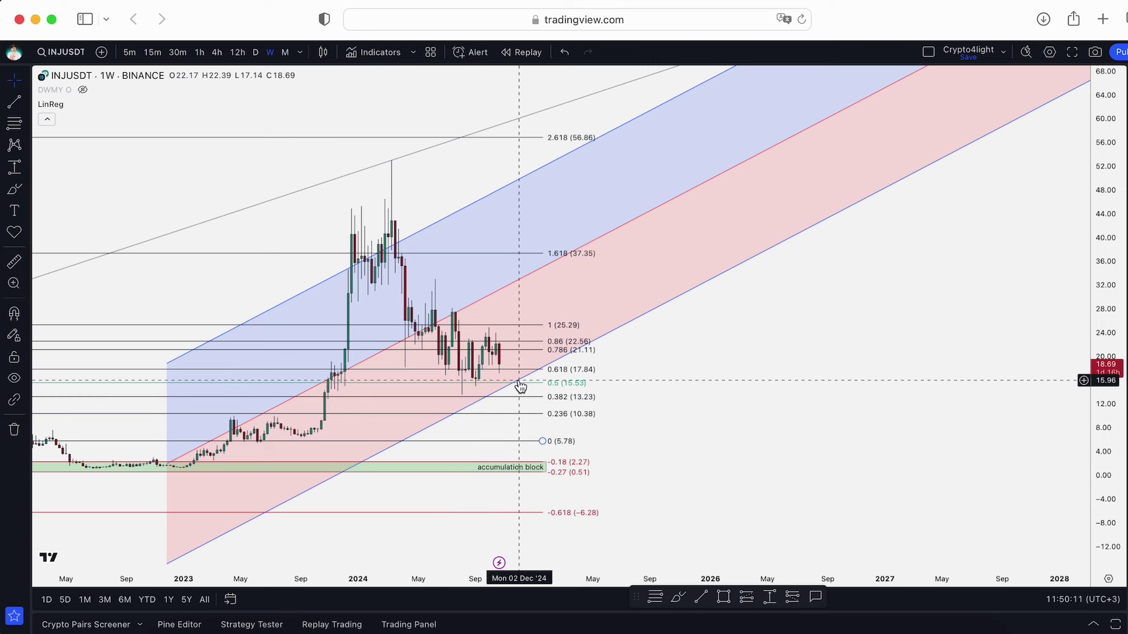
# - Examine the area around the 3.618 Fibonacci level where the channel's upper edge meets the trend line in September 2026
pyautogui.moveTo(781, 368); pyautogui.dragTo(653, 451)
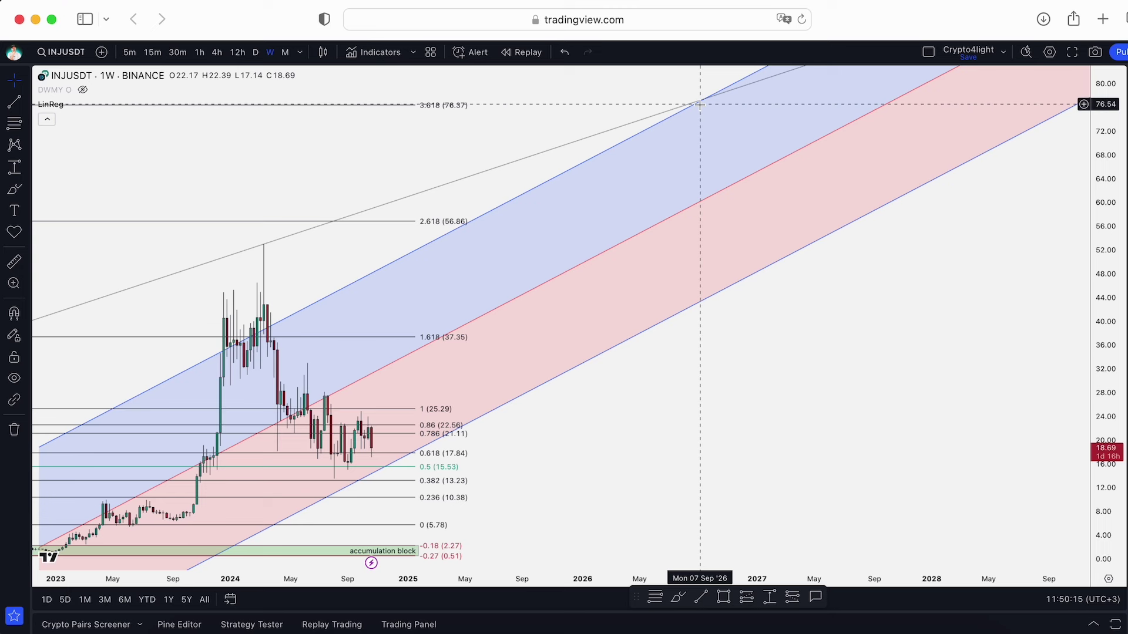
pyautogui.scroll(-1, 700, 105)
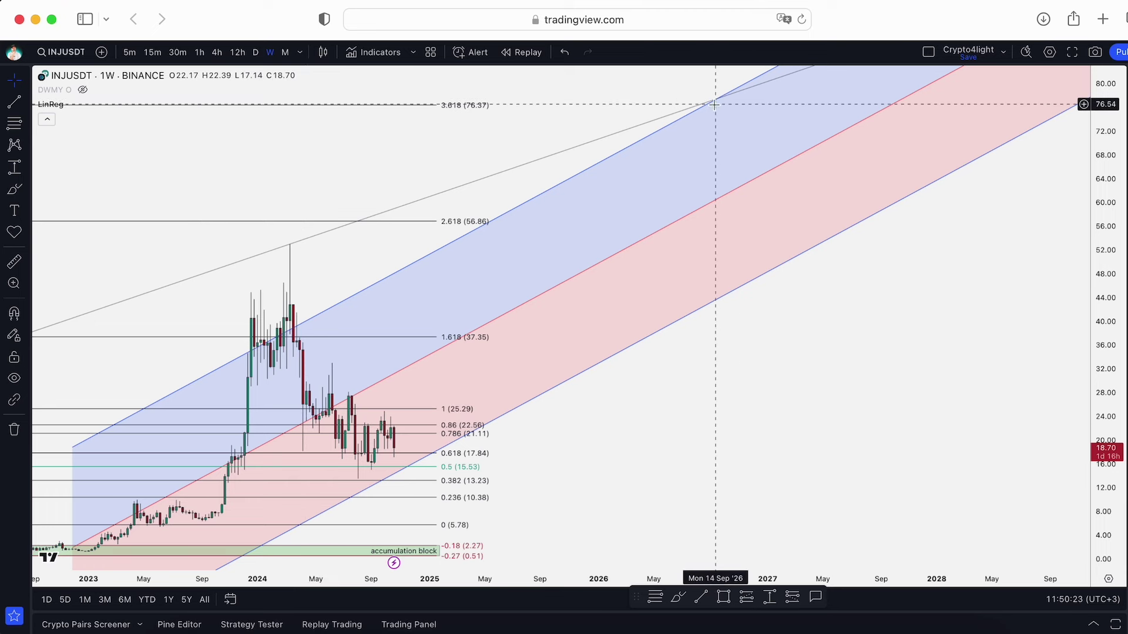
pyautogui.scroll(-2, 793, 229)
pyautogui.moveTo(851, 285); pyautogui.dragTo(863, 260)
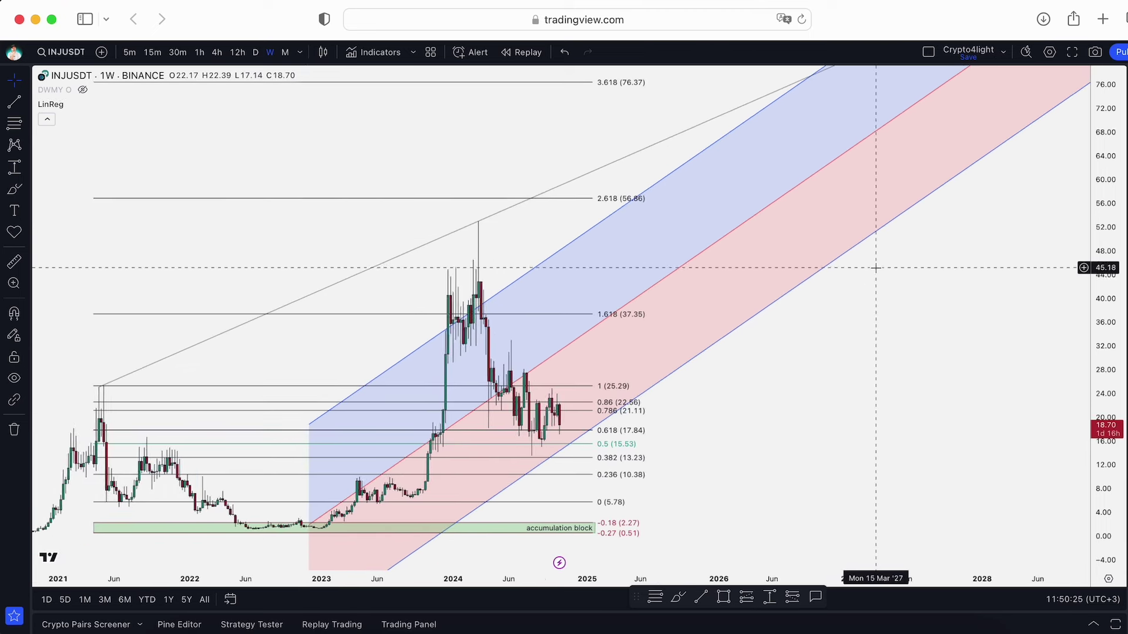
# - Sketch a freehand price path through the channel, peaking near the 3.618 level in late 2026 before falling into 2028, and undo it
pyautogui.scroll(1, 876, 267)
pyautogui.scroll(-1, 1057, 329)
pyautogui.moveTo(1104, 319); pyautogui.dragTo(1104, 411)
pyautogui.moveTo(927, 345); pyautogui.dragTo(779, 495)
pyautogui.click(678, 598)
pyautogui.moveTo(333, 525)
pyautogui.mouseDown()
pyautogui.moveTo(352, 539)
pyautogui.moveTo(390, 478)
pyautogui.moveTo(451, 464)
pyautogui.moveTo(483, 477)
pyautogui.moveTo(554, 335)
pyautogui.moveTo(587, 348)
pyautogui.moveTo(641, 339)
pyautogui.moveTo(653, 270)
pyautogui.moveTo(864, 505)
pyautogui.mouseUp()
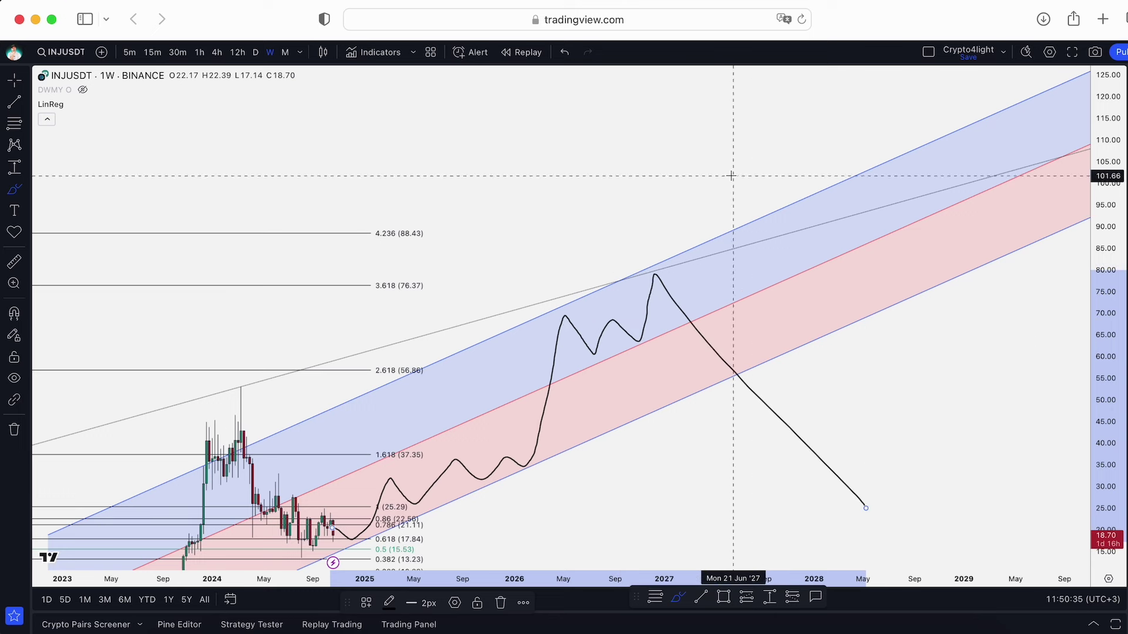
pyautogui.click(568, 51)
pyautogui.click(18, 83)
# - Switch the chart to the daily timeframe and examine its LinReg channel against the Fibonacci levels around the current price
pyautogui.scroll(-5, 705, 159)
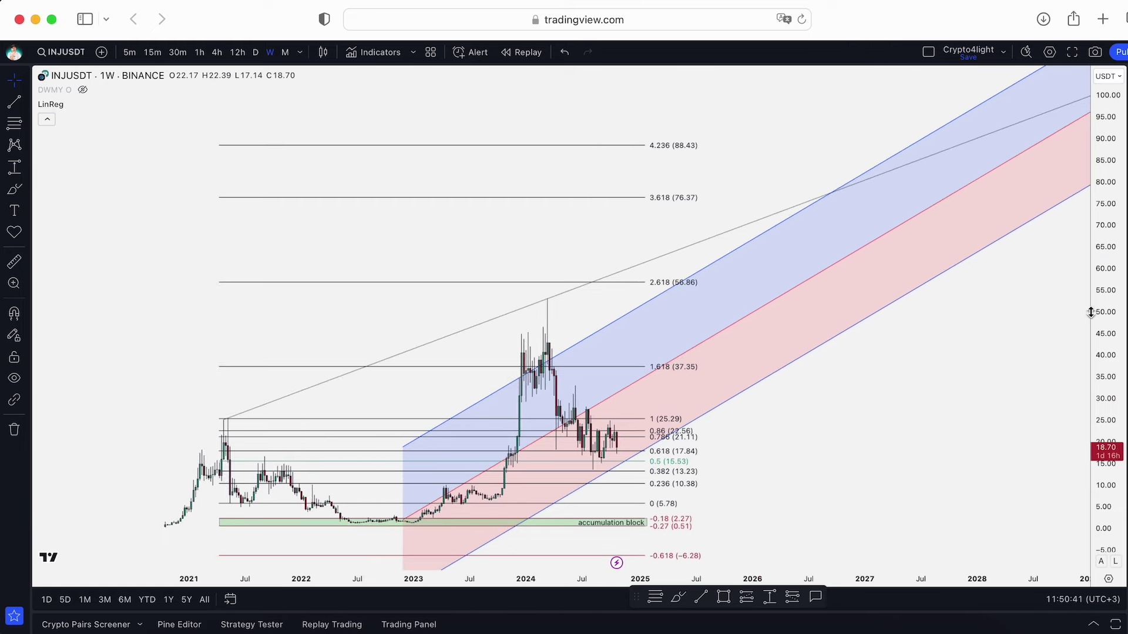
pyautogui.moveTo(1110, 257); pyautogui.dragTo(1111, 356)
pyautogui.moveTo(951, 352); pyautogui.dragTo(829, 430)
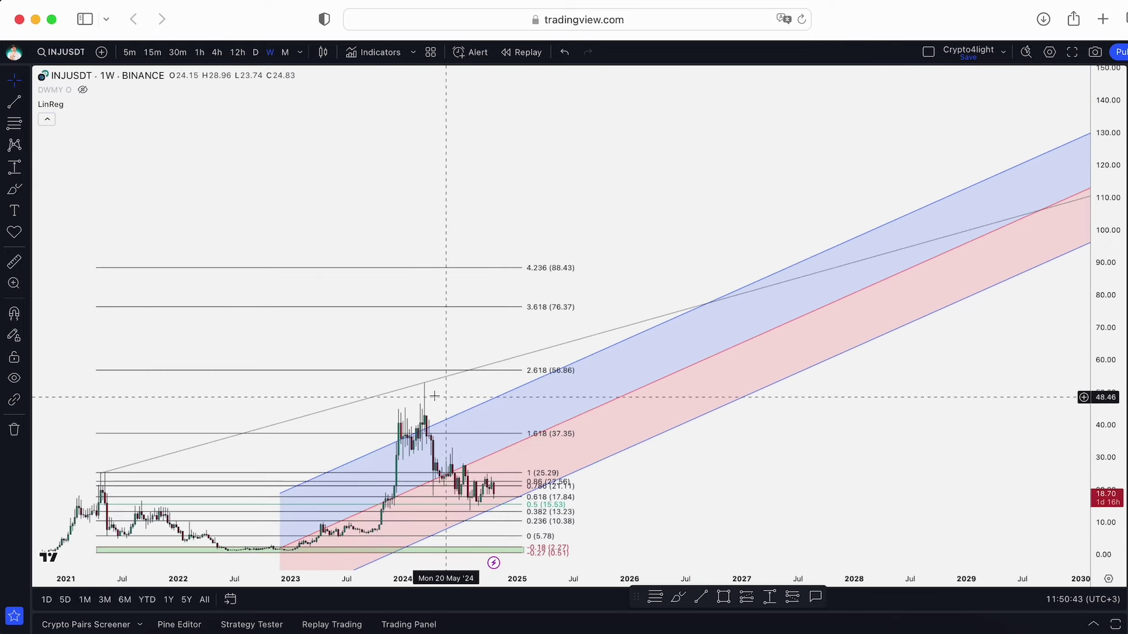
pyautogui.scroll(-2, 801, 178)
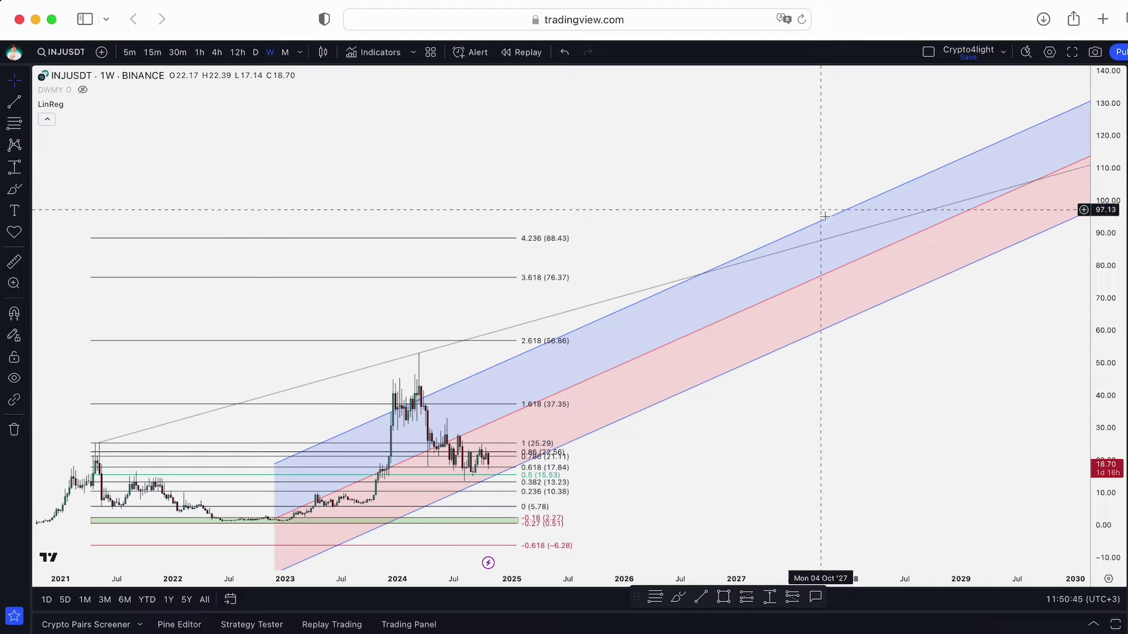
pyautogui.click(255, 52)
pyautogui.moveTo(1105, 359); pyautogui.dragTo(1104, 315)
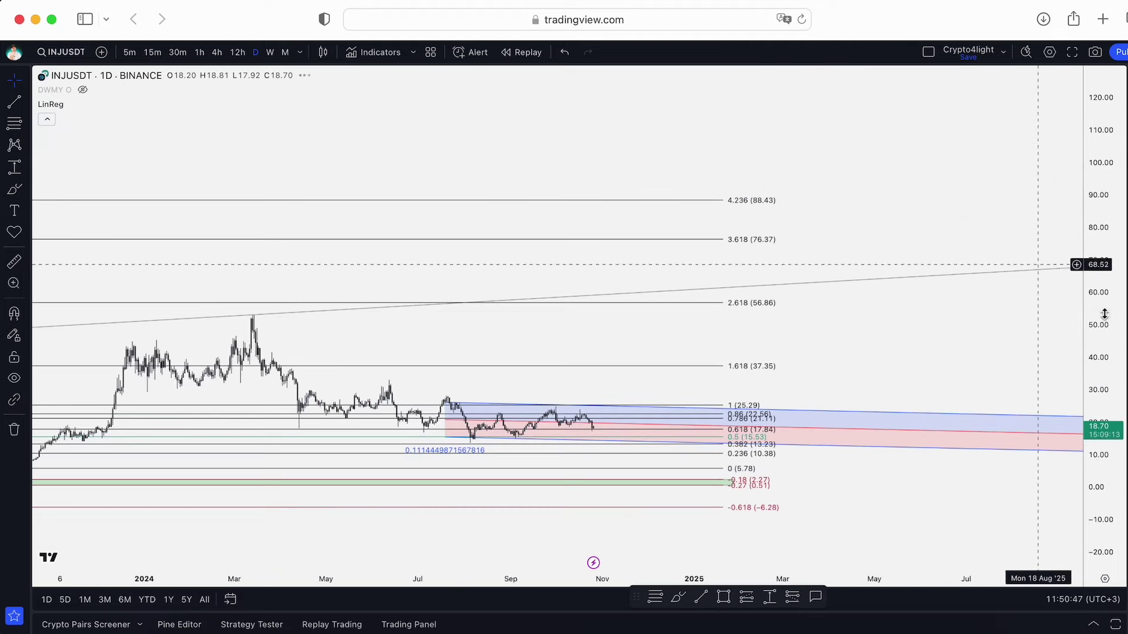
pyautogui.moveTo(1100, 477); pyautogui.dragTo(1100, 179)
pyautogui.moveTo(871, 404); pyautogui.dragTo(816, 194)
pyautogui.moveTo(1108, 401); pyautogui.dragTo(1108, 241)
pyautogui.moveTo(915, 218); pyautogui.dragTo(821, 152)
pyautogui.moveTo(558, 234); pyautogui.dragTo(466, 189)
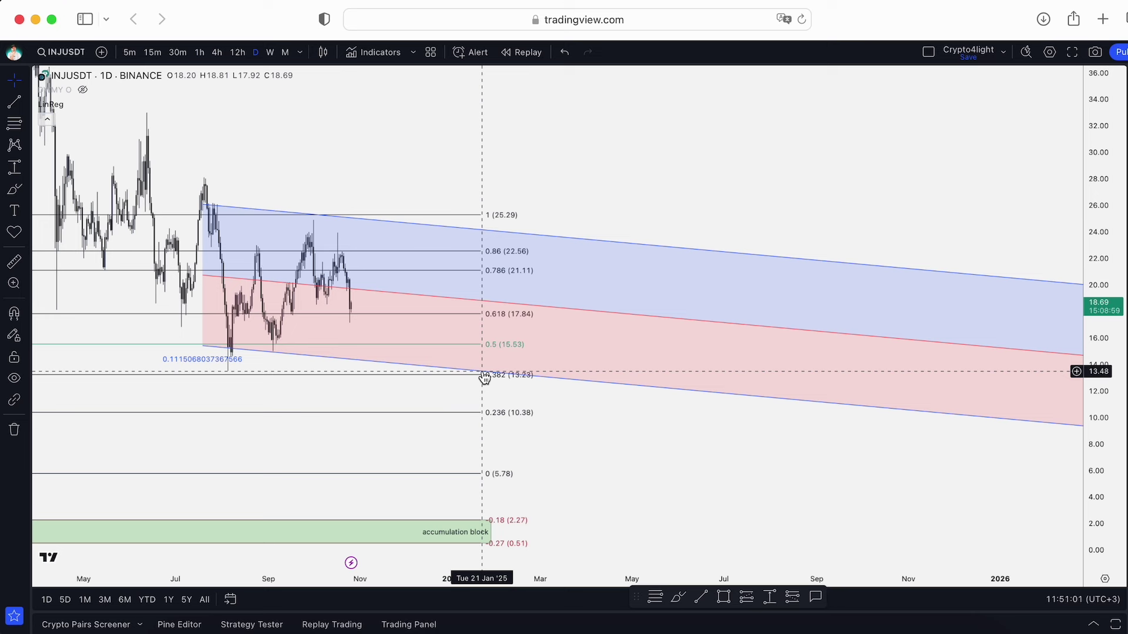
pyautogui.scroll(-3, 609, 194)
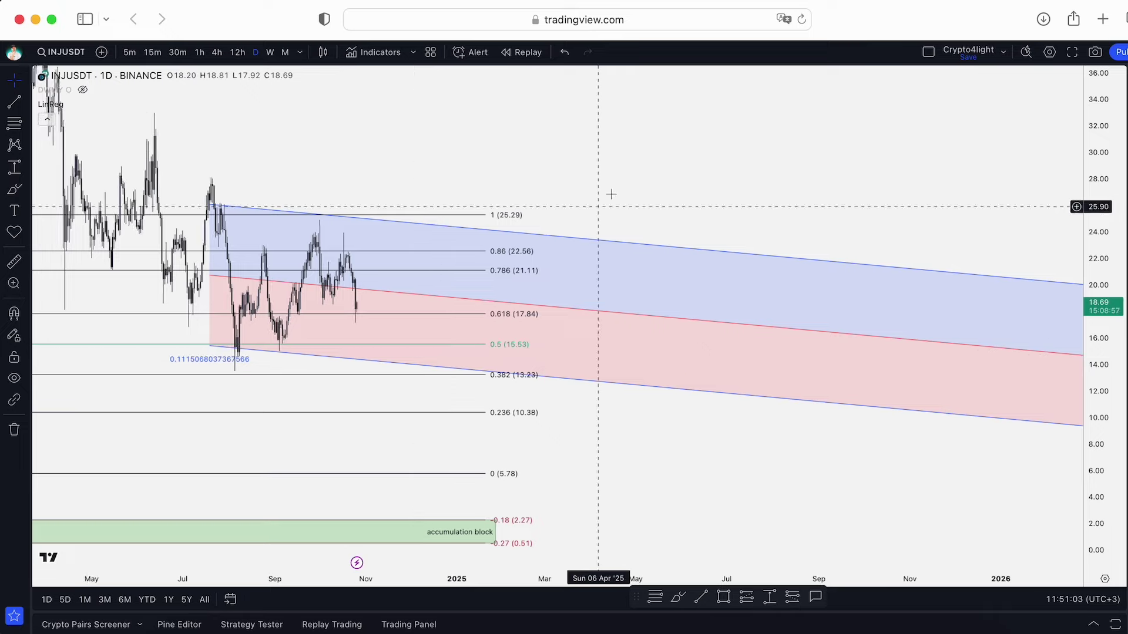
pyautogui.moveTo(780, 176); pyautogui.dragTo(736, 209)
# - Examine the LinReg channel on the 12-hour timeframe and compare it with the one on the daily chart
pyautogui.click(236, 52)
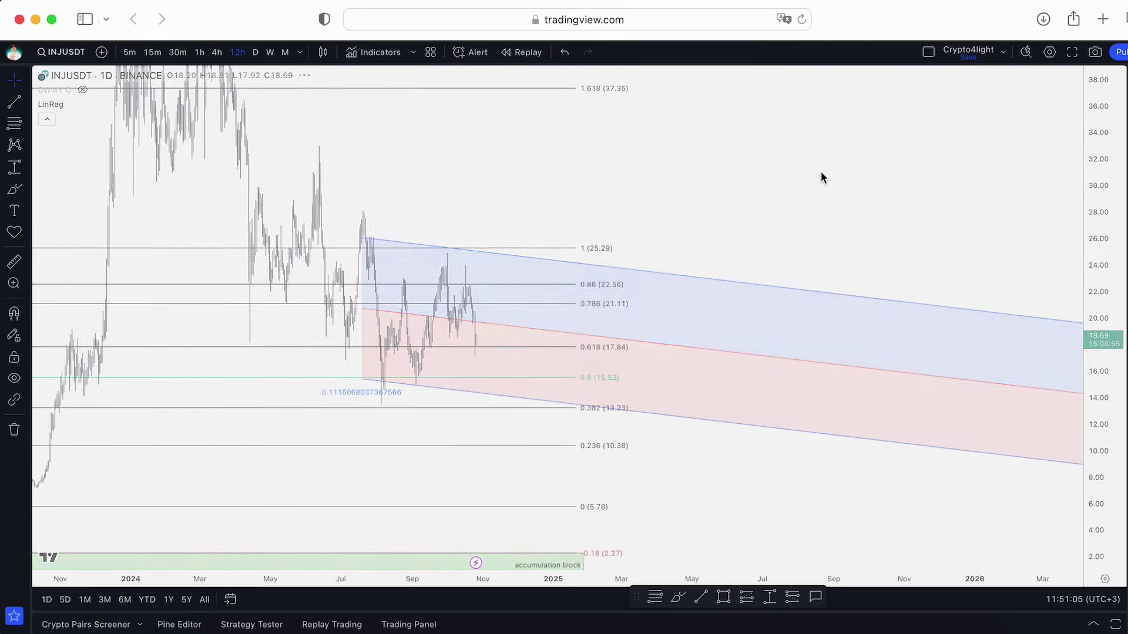
pyautogui.scroll(5, 1023, 365)
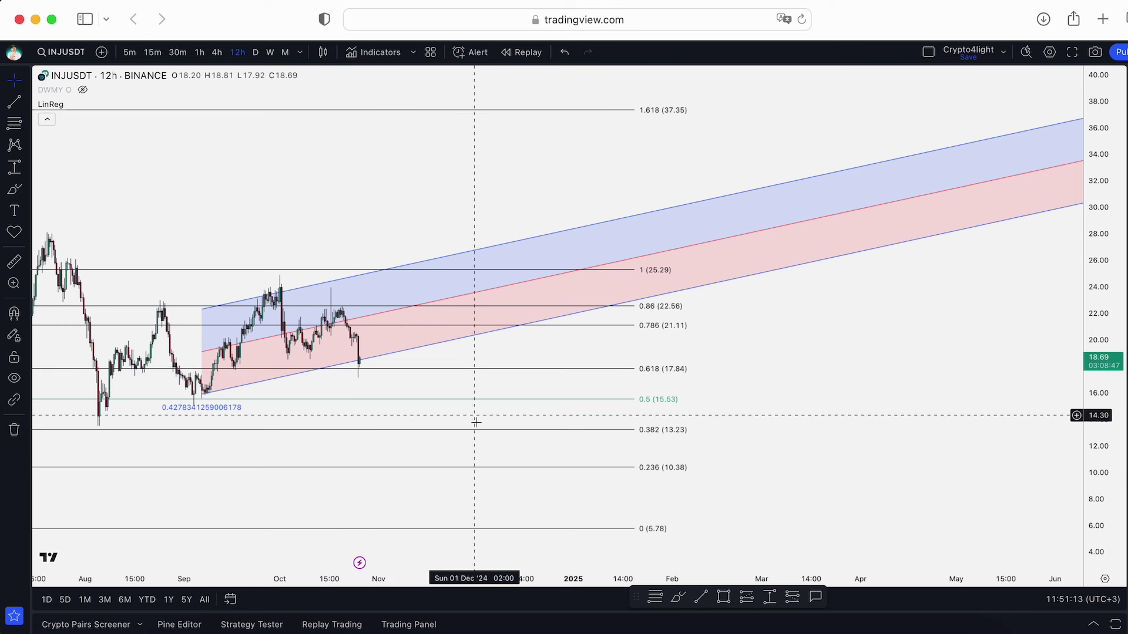
pyautogui.scroll(-5, 529, 293)
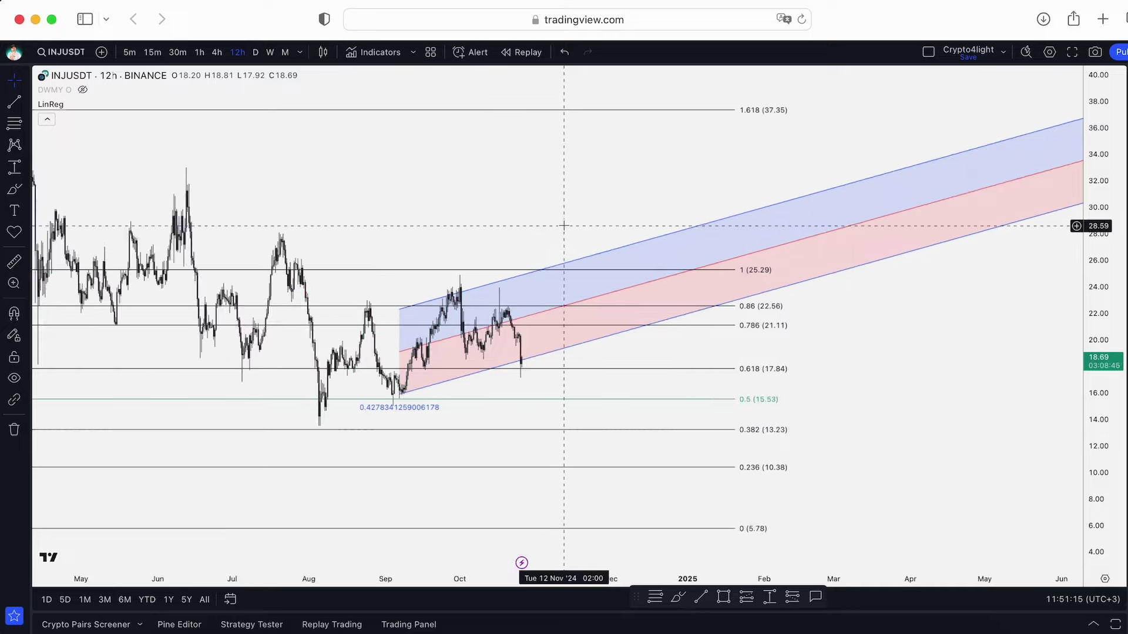
pyautogui.moveTo(1098, 216); pyautogui.dragTo(1098, 441)
pyautogui.moveTo(668, 202); pyautogui.dragTo(592, 252)
pyautogui.click(255, 52)
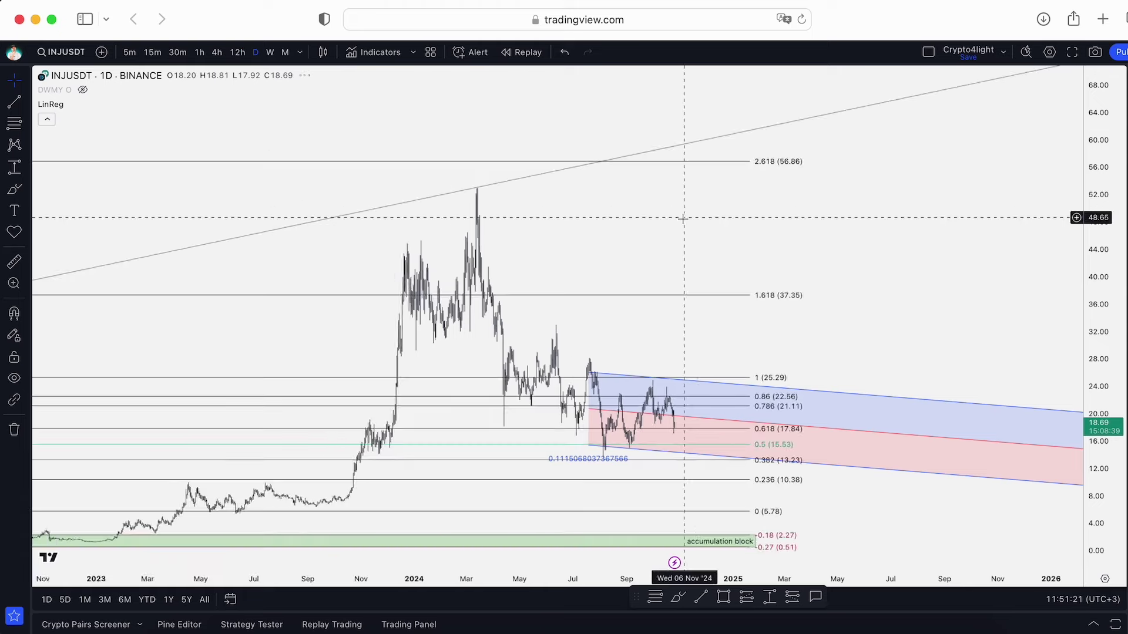
pyautogui.hscroll(2, 674, 229)
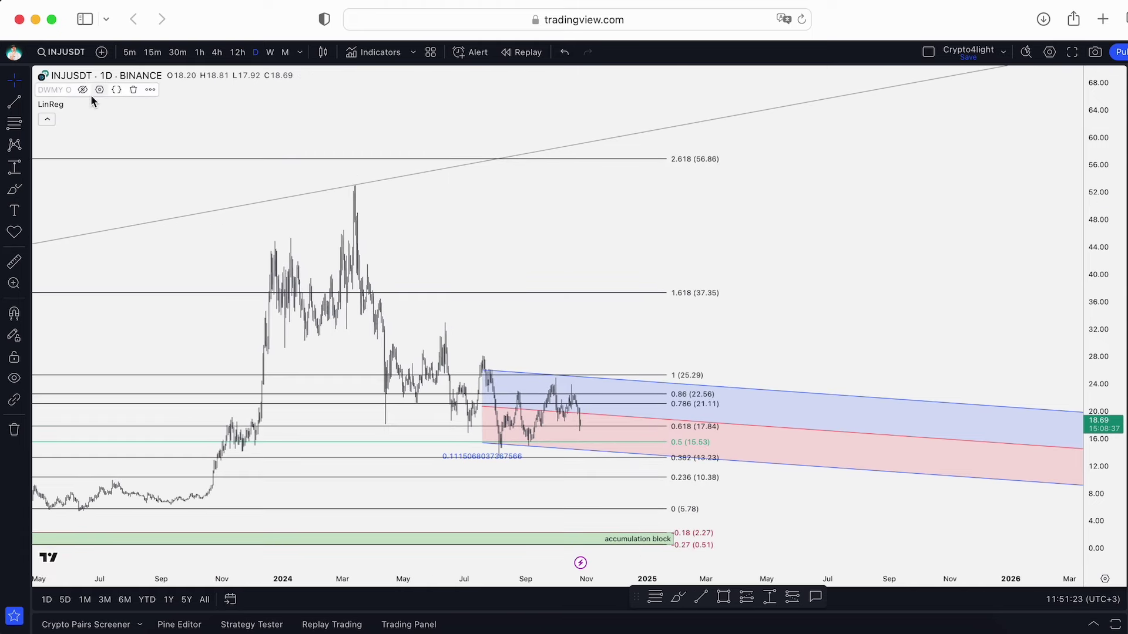
# - Hide the LinReg indicator, show the DWMY O indicator and return the chart to the weekly timeframe
pyautogui.click(74, 104)
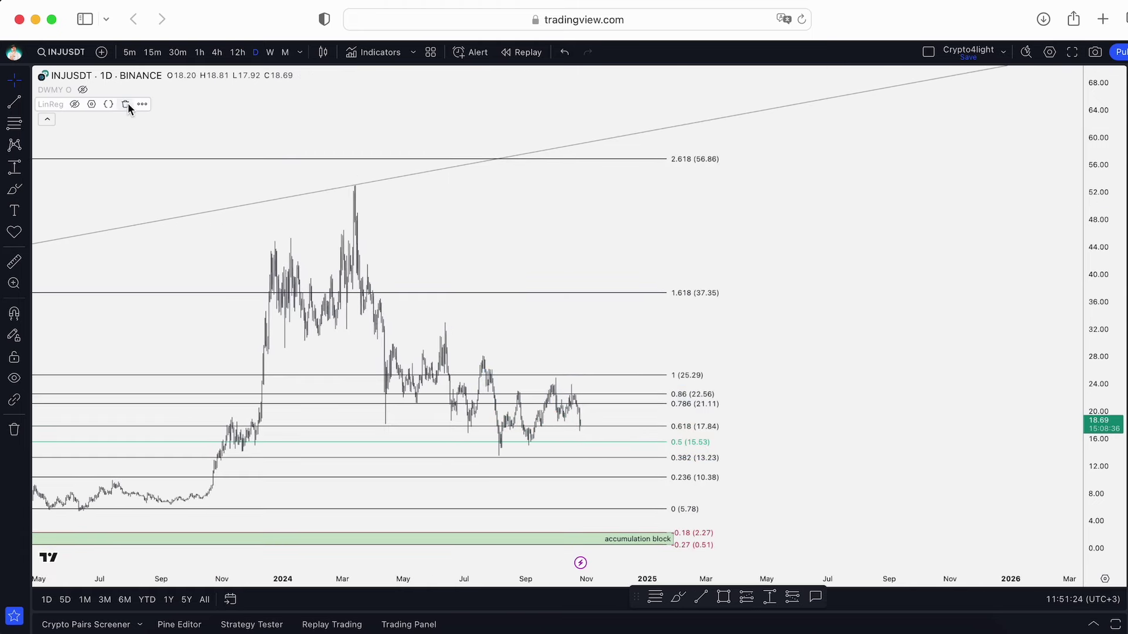
pyautogui.click(82, 90)
pyautogui.click(270, 51)
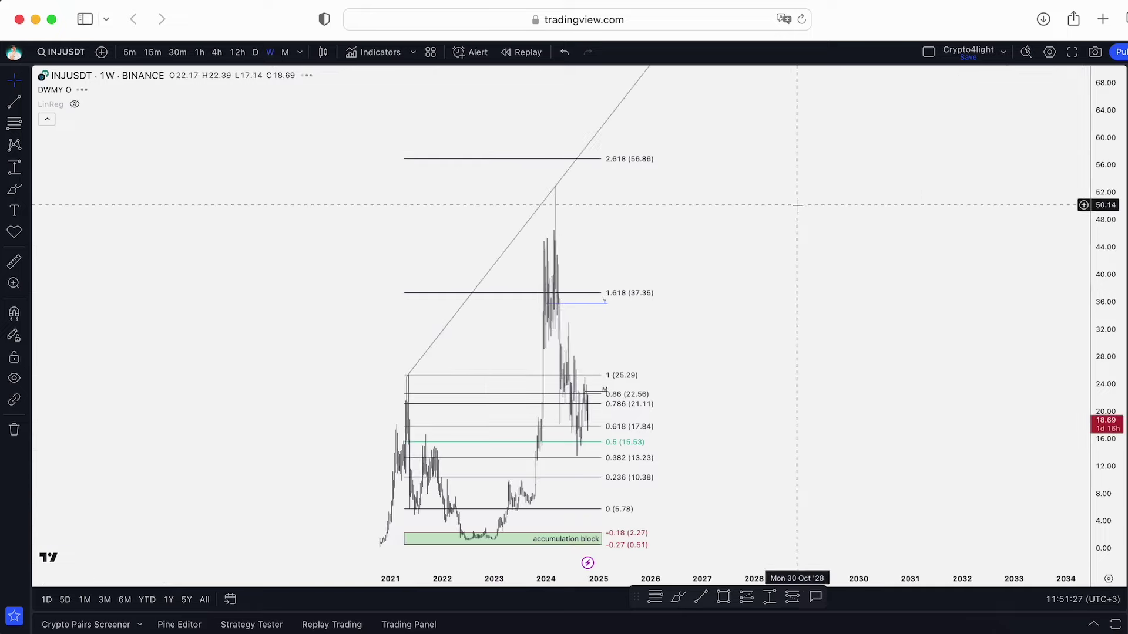
# - Draw a price range from 18.00 near the 0.618 Fibonacci level up to 36.32 at the yearly open line
pyautogui.scroll(5, 886, 274)
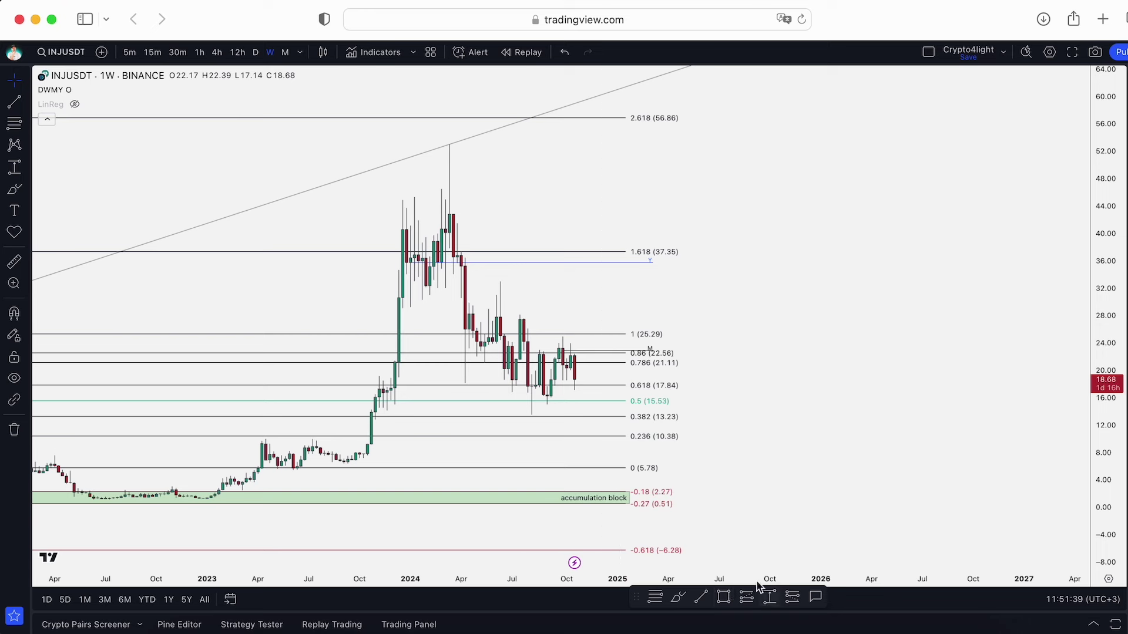
pyautogui.click(768, 596)
pyautogui.click(624, 385)
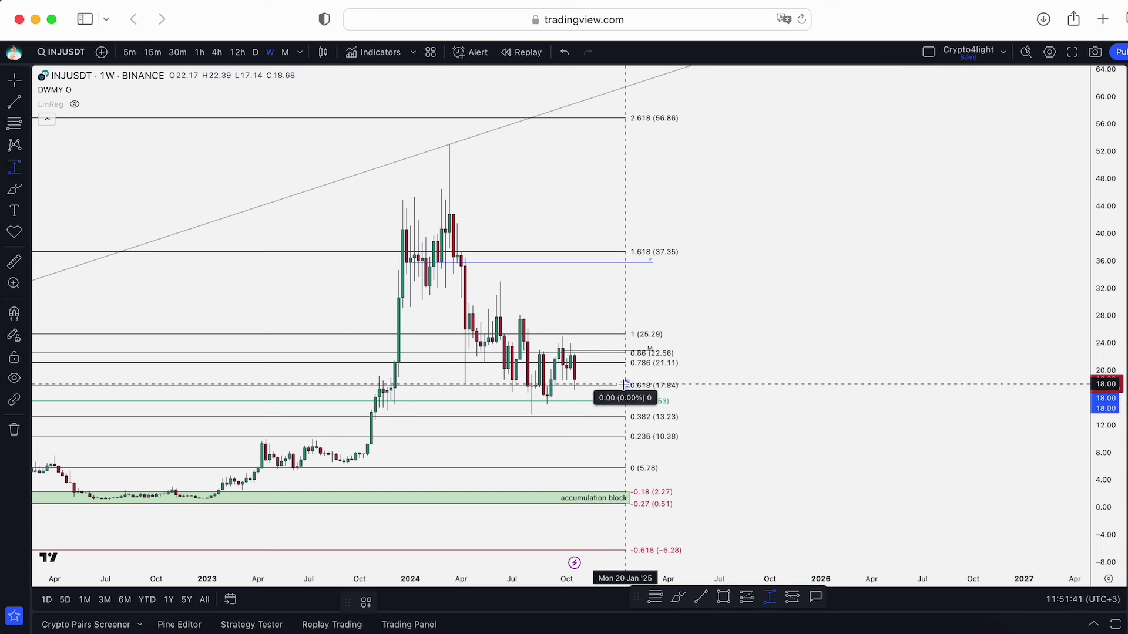
pyautogui.click(666, 259)
pyautogui.scroll(-3, 822, 259)
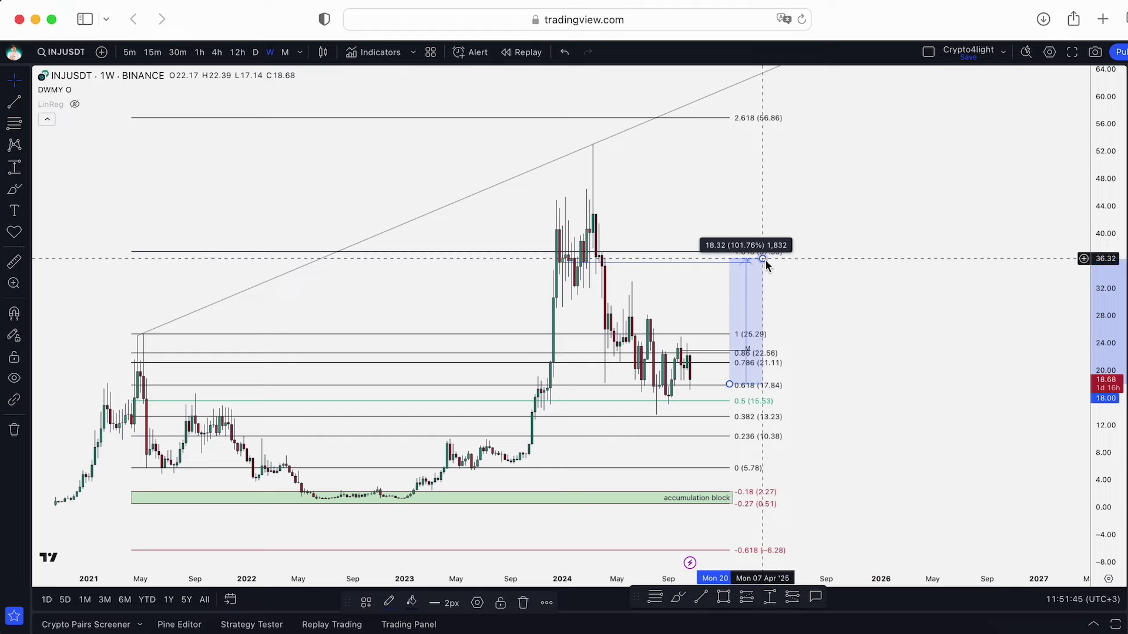
# - Delete the price range and examine the open levels against the Fibonacci levels on the 12-hour timeframe
pyautogui.press('Delete')
pyautogui.scroll(-1, 762, 258)
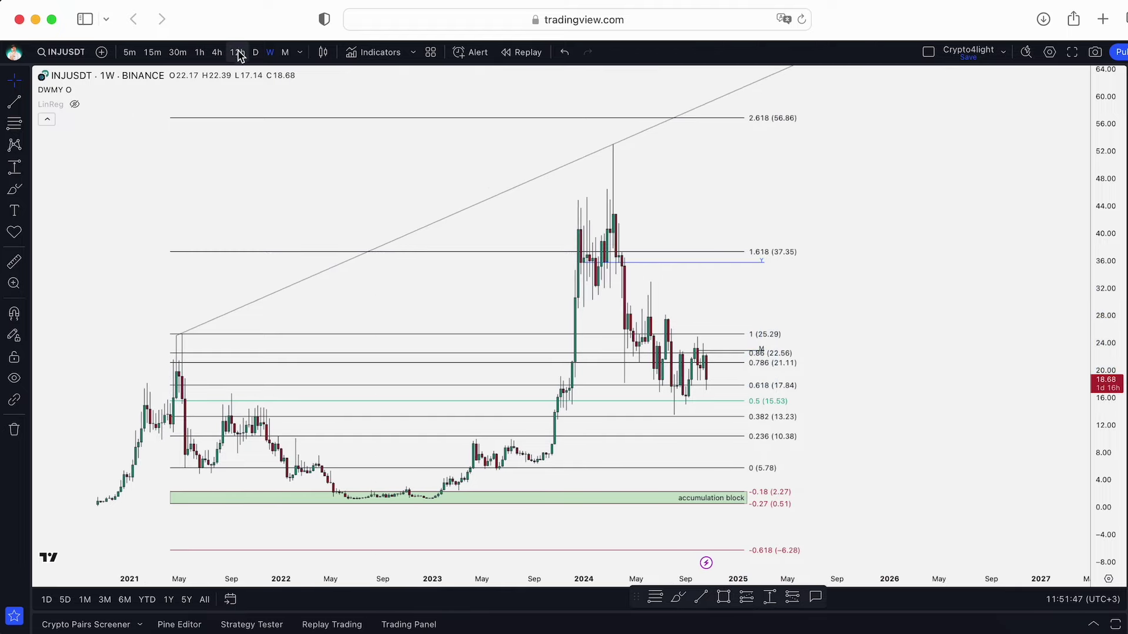
pyautogui.click(238, 53)
pyautogui.scroll(-5, 910, 282)
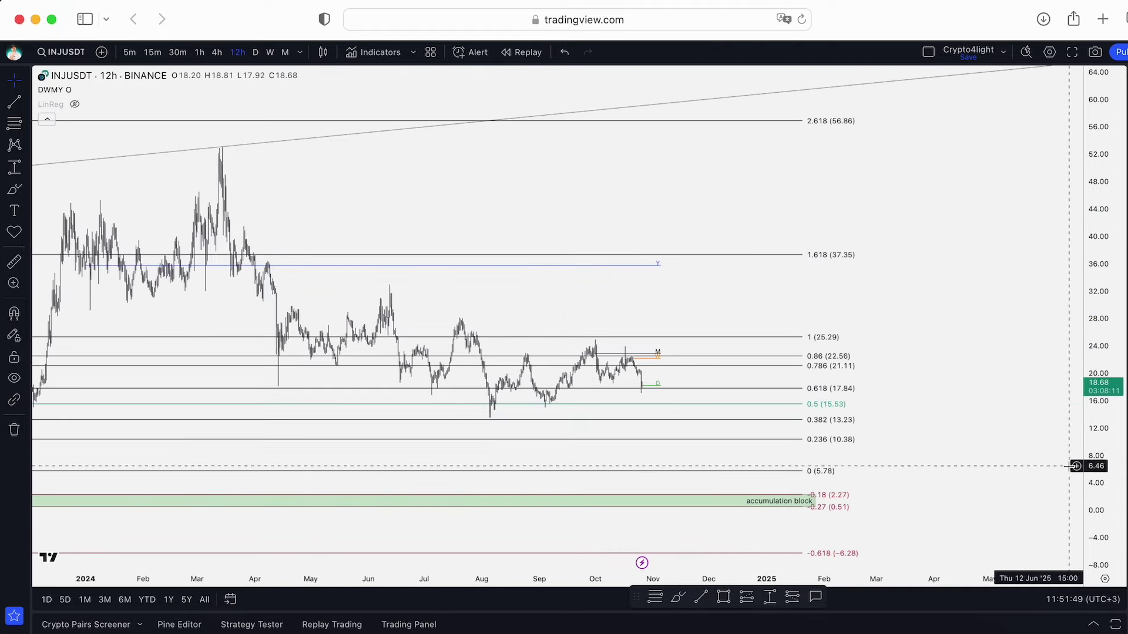
pyautogui.scroll(5, 1030, 213)
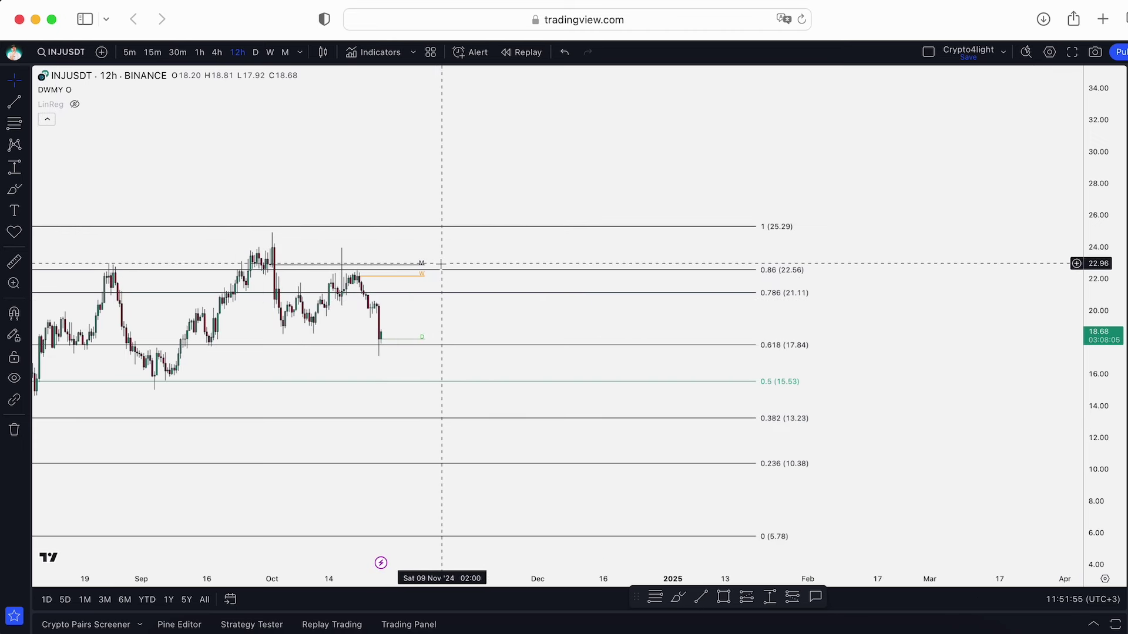
pyautogui.scroll(-5, 440, 264)
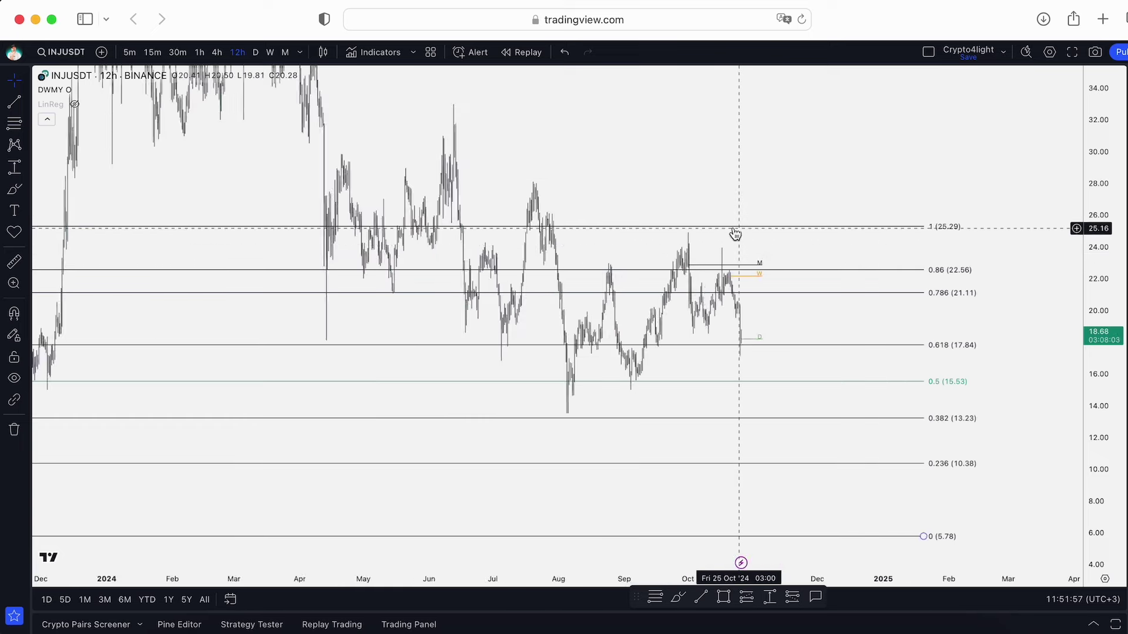
# - Remove the LinReg and DWMY O indicators and return the chart to the weekly timeframe
pyautogui.click(125, 104)
pyautogui.click(134, 90)
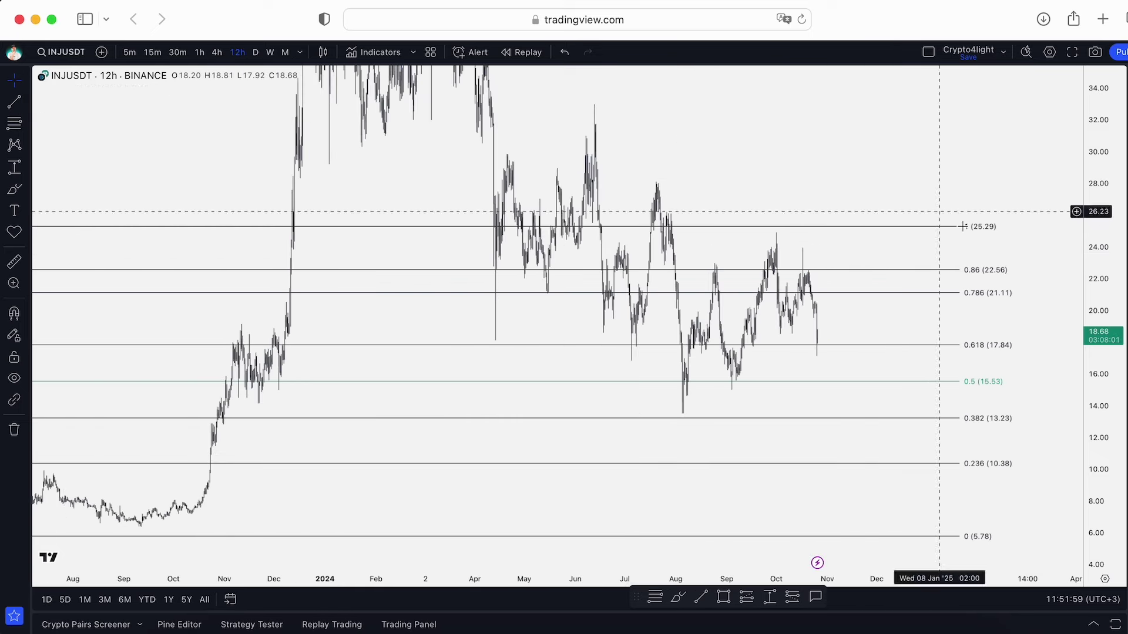
pyautogui.click(268, 53)
pyautogui.moveTo(1082, 191); pyautogui.dragTo(1083, 276)
# - Add the invite-only indicators Crypto4light ADZ, Crypto4light Market Mood and Crypto4light Direction to the chart
pyautogui.click(373, 52)
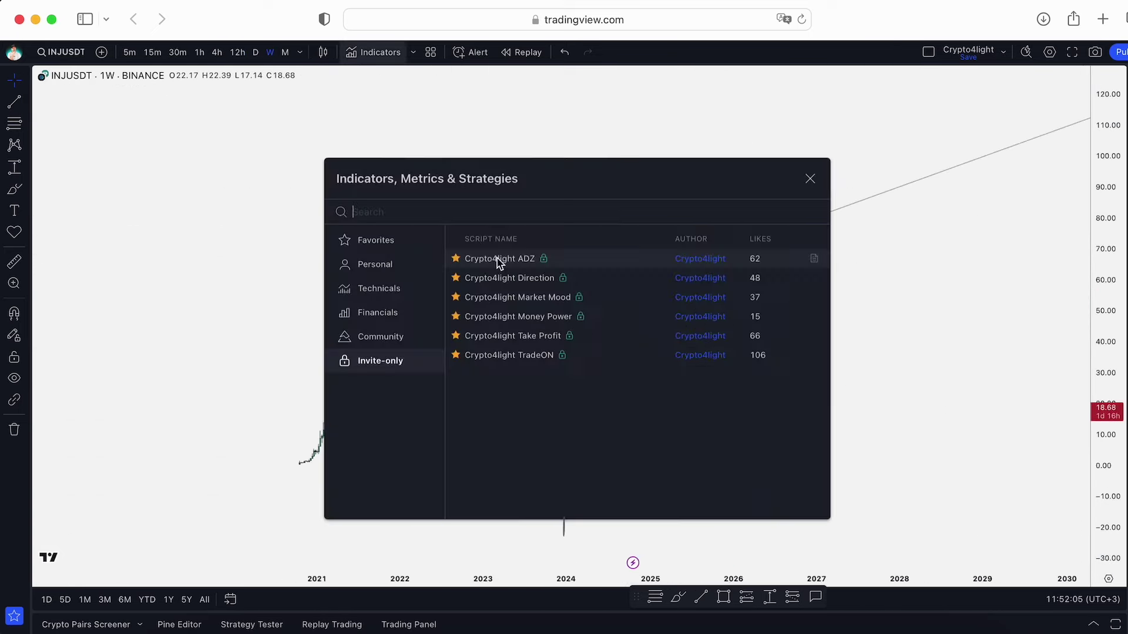
pyautogui.click(498, 258)
pyautogui.click(517, 297)
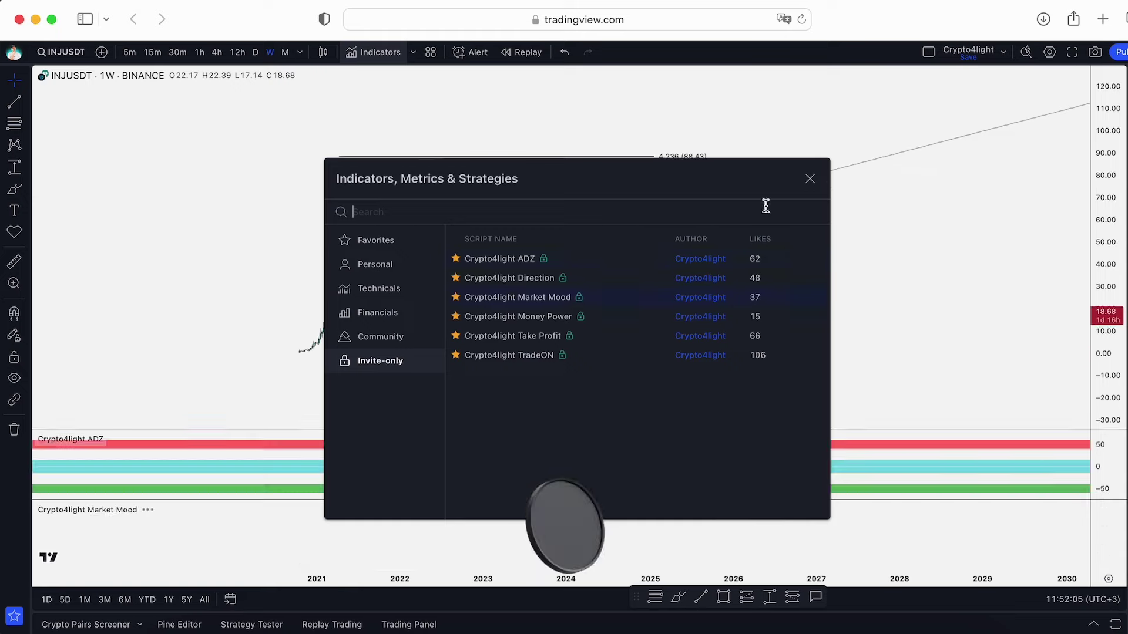
pyautogui.click(509, 278)
pyautogui.click(810, 179)
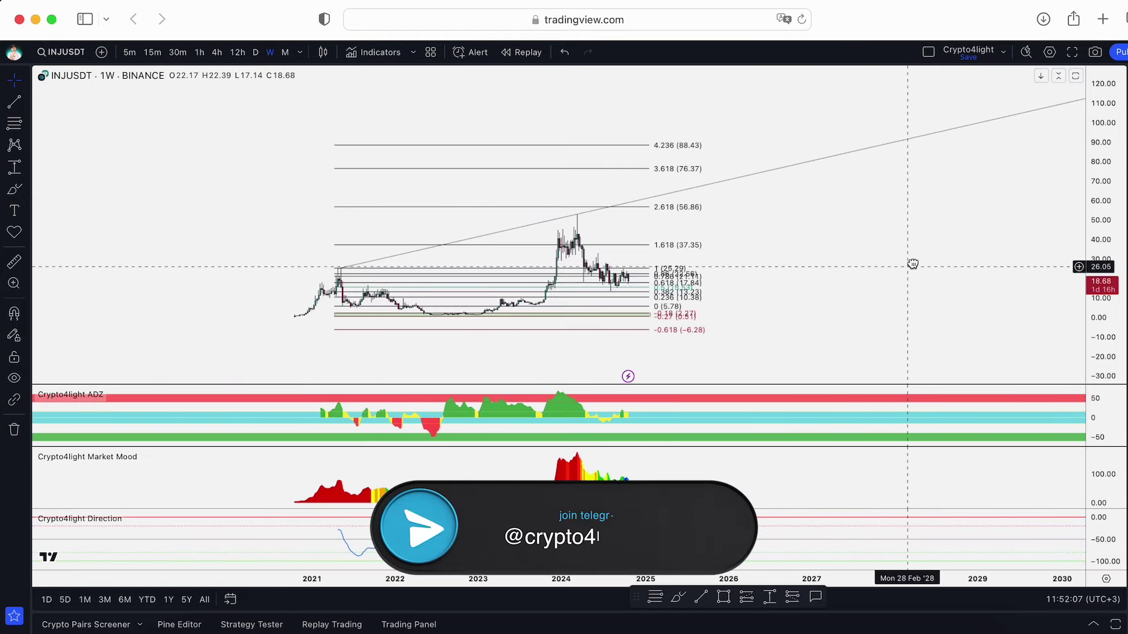
# - Examine the recent ADZ and Market Mood readings beneath the weekly candles
pyautogui.moveTo(908, 267); pyautogui.dragTo(948, 244)
pyautogui.scroll(1, 947, 243)
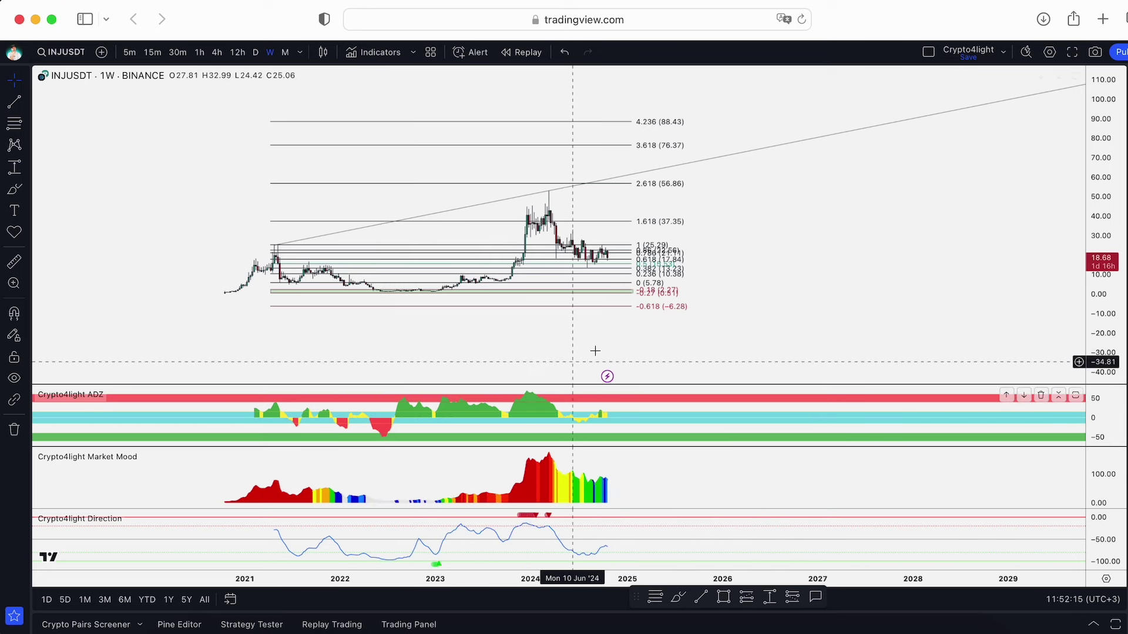
pyautogui.moveTo(1098, 242); pyautogui.dragTo(1098, 173)
pyautogui.moveTo(972, 309); pyautogui.dragTo(975, 231)
pyautogui.scroll(2, 975, 231)
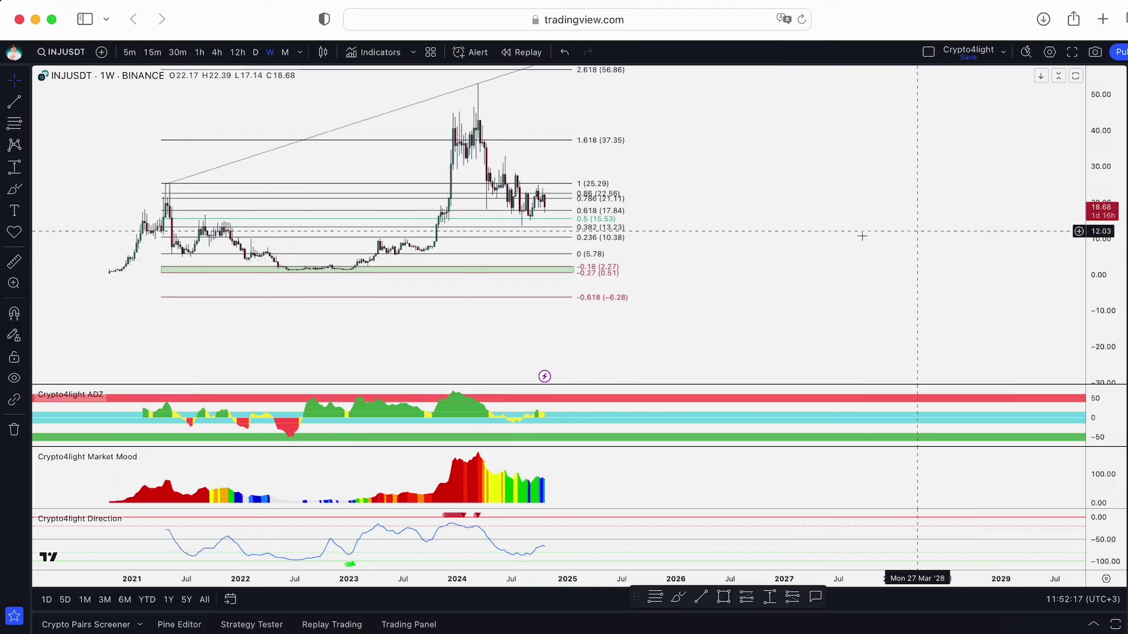
pyautogui.moveTo(856, 224); pyautogui.dragTo(897, 202)
pyautogui.scroll(3, 841, 236)
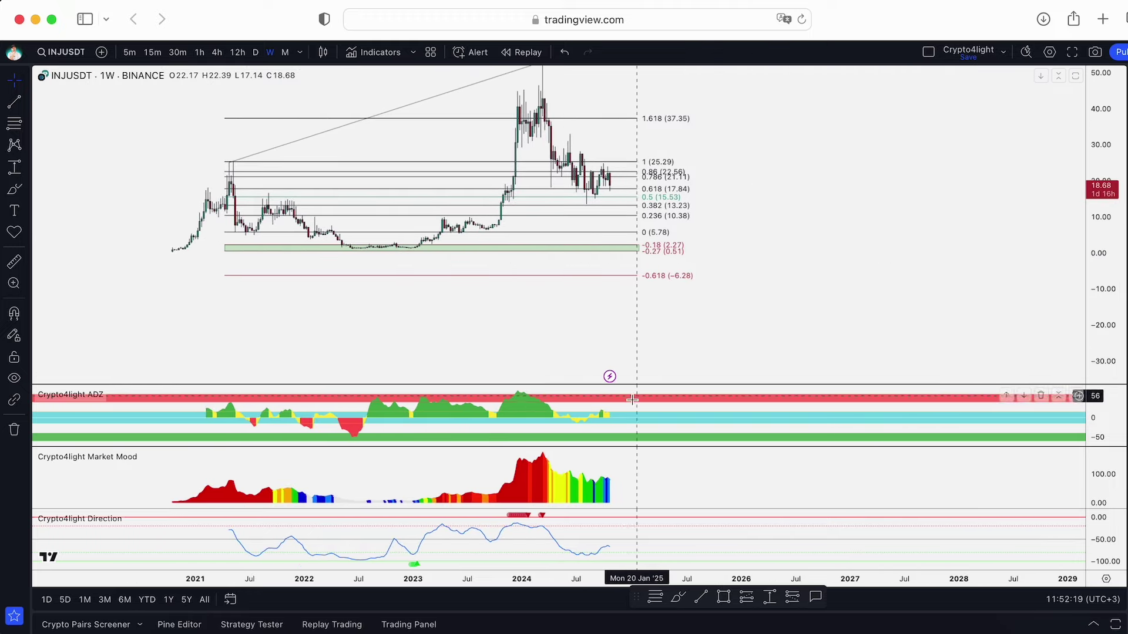
pyautogui.scroll(2, 690, 311)
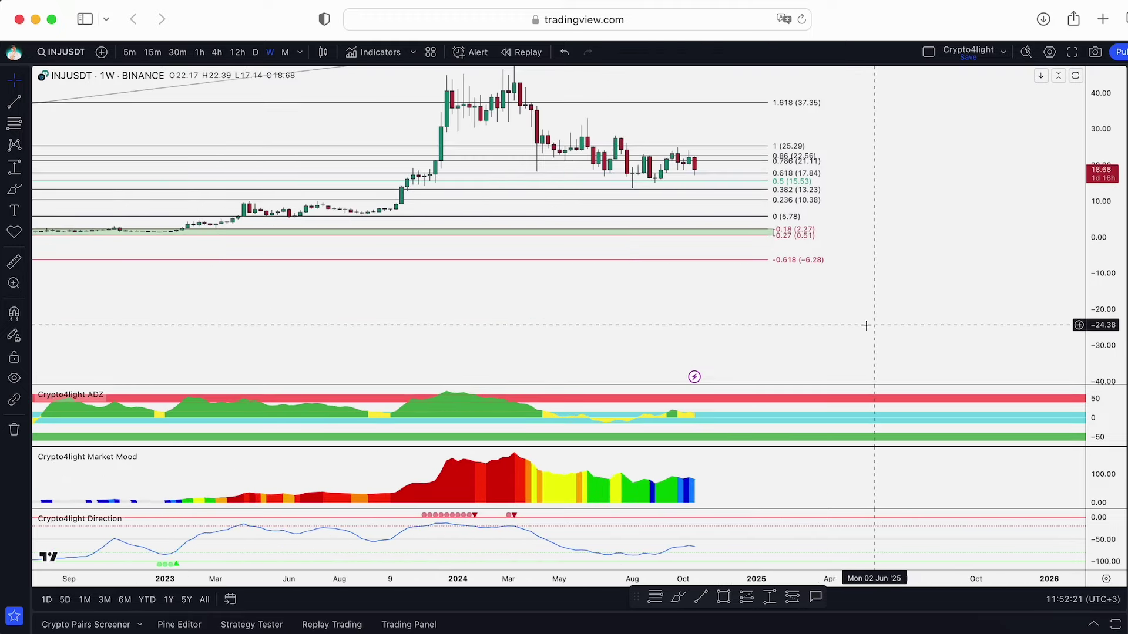
pyautogui.scroll(1, 648, 475)
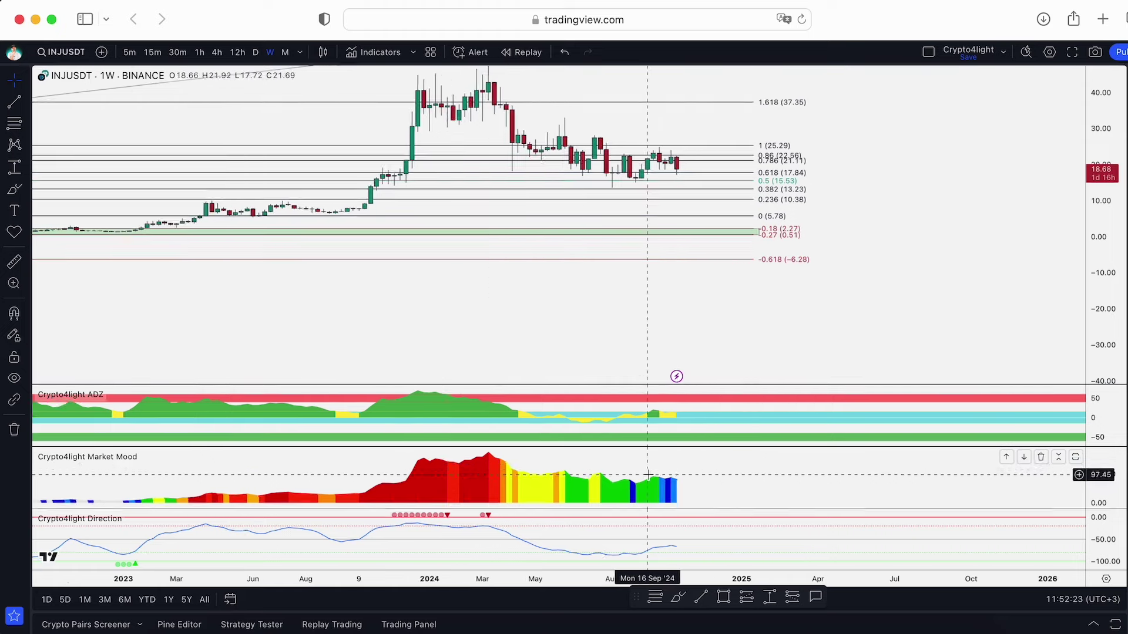
# - Compare the Direction indicator's signals and curve with the weekly price history since 2021
pyautogui.scroll(-5, 901, 292)
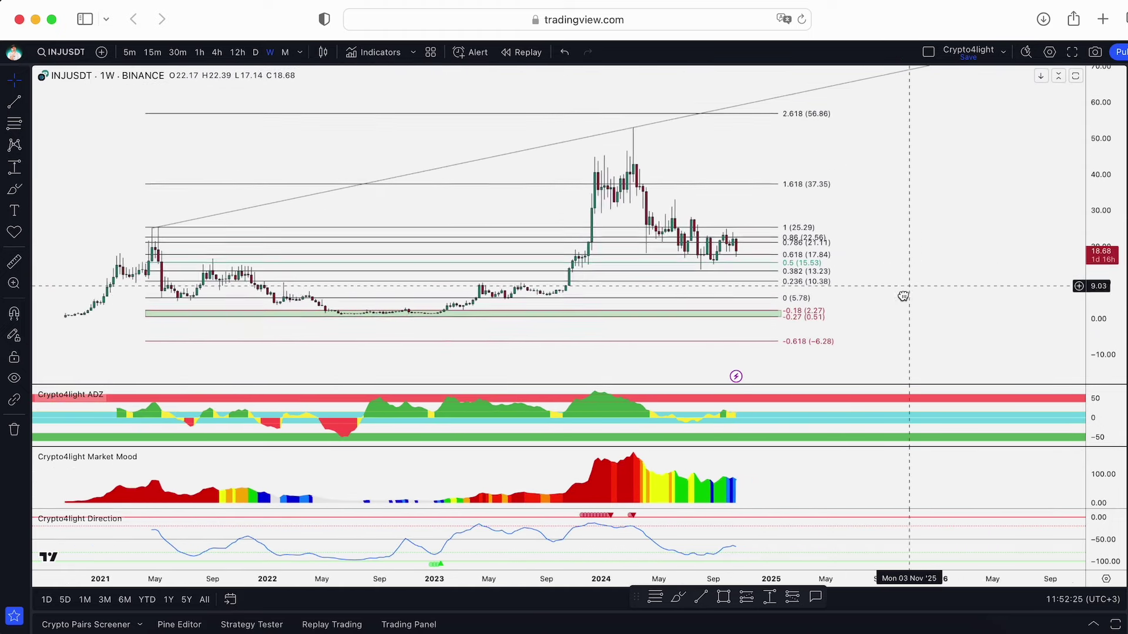
pyautogui.moveTo(1089, 259); pyautogui.dragTo(1090, 194)
pyautogui.scroll(-3, 990, 277)
pyautogui.moveTo(992, 255); pyautogui.dragTo(896, 230)
pyautogui.moveTo(1113, 214); pyautogui.dragTo(1101, 273)
pyautogui.moveTo(938, 226); pyautogui.dragTo(884, 260)
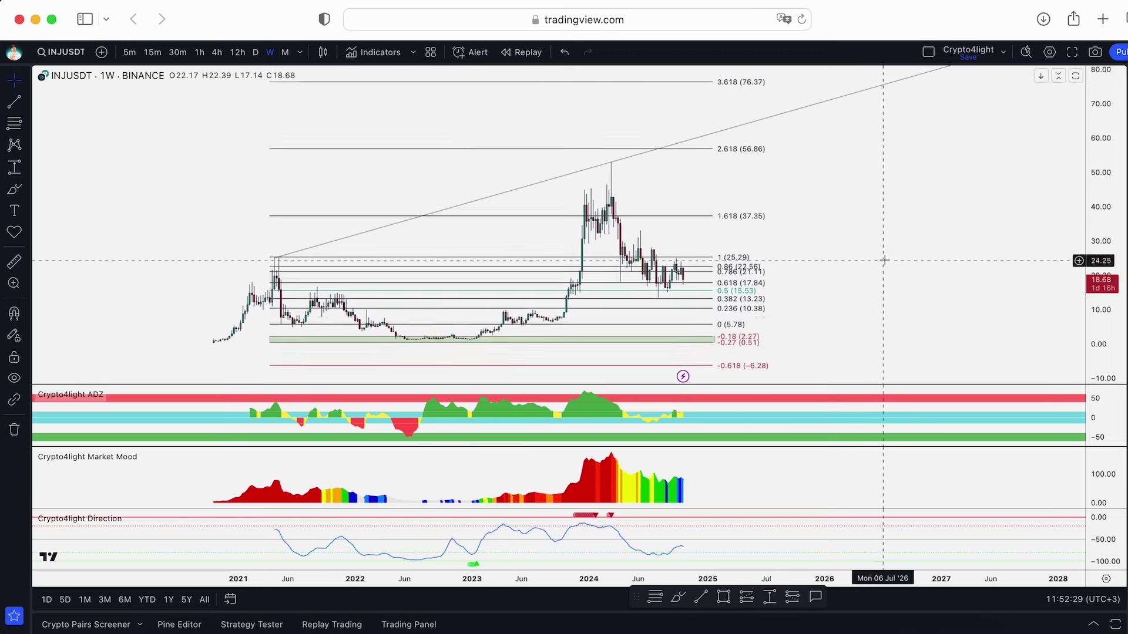
pyautogui.scroll(2, 658, 543)
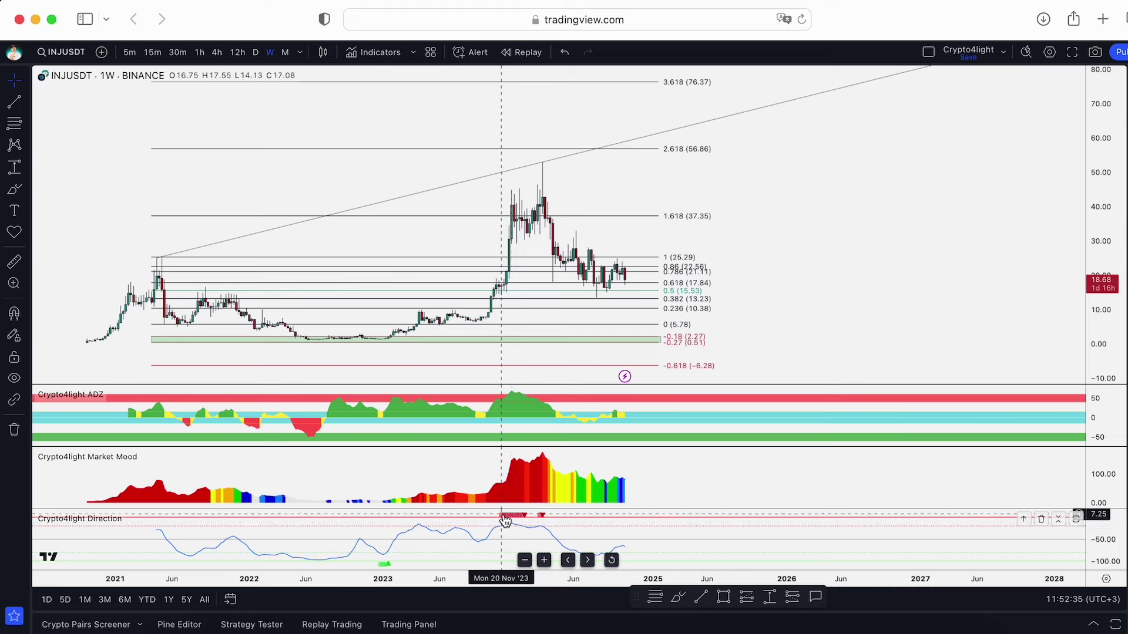
pyautogui.scroll(3, 543, 519)
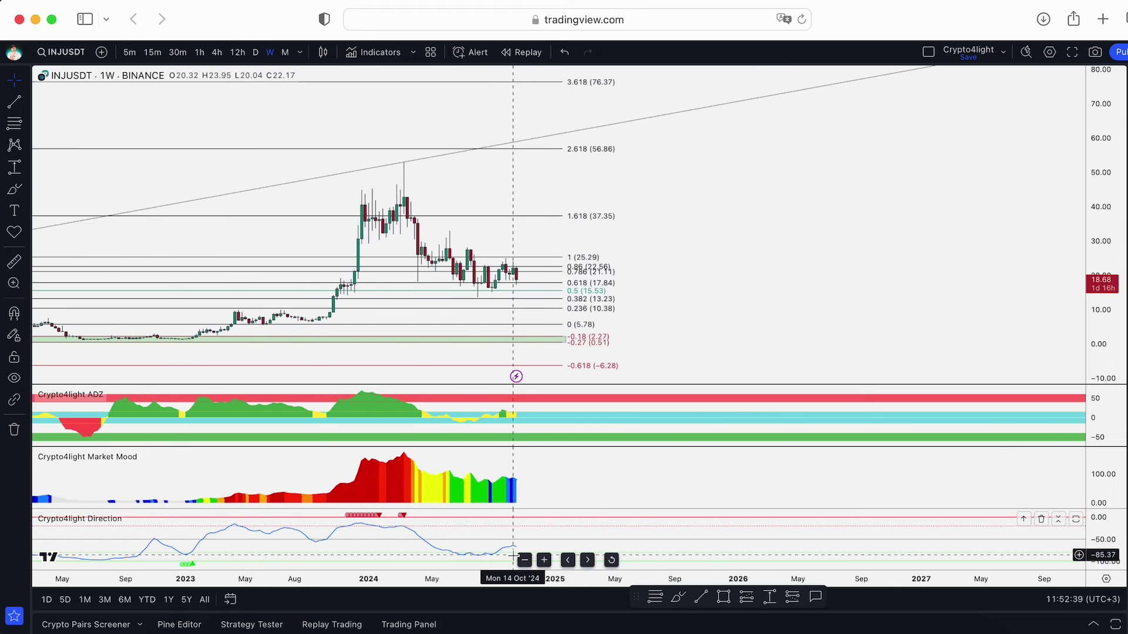
pyautogui.scroll(-2, 501, 558)
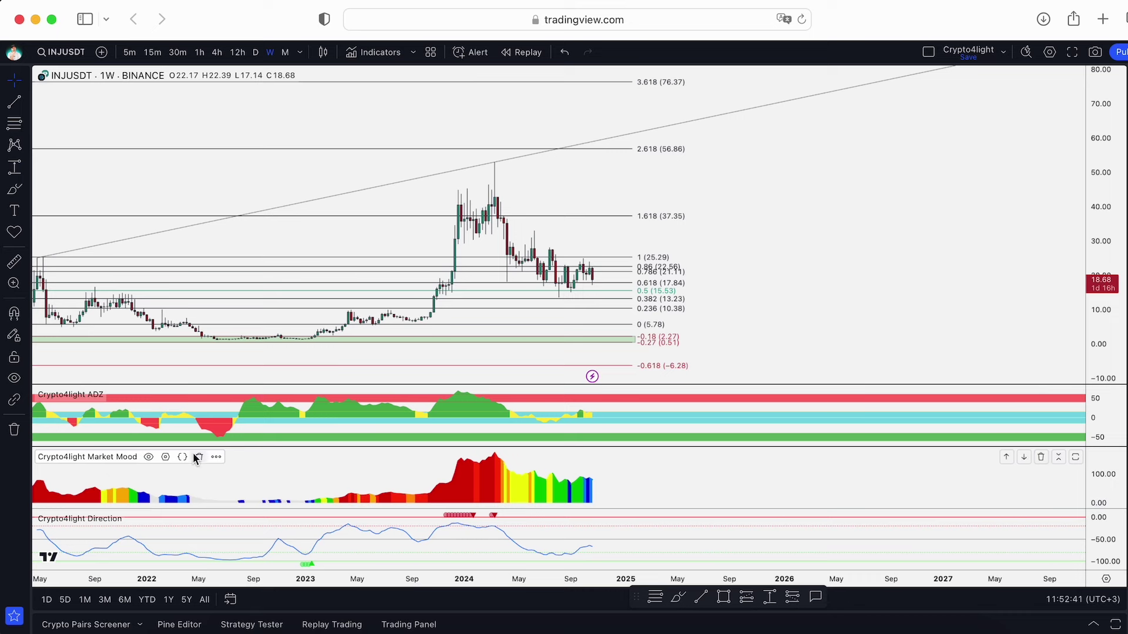
# - Remove the Market Mood, Direction and ADZ indicators from the weekly chart
pyautogui.click(198, 457)
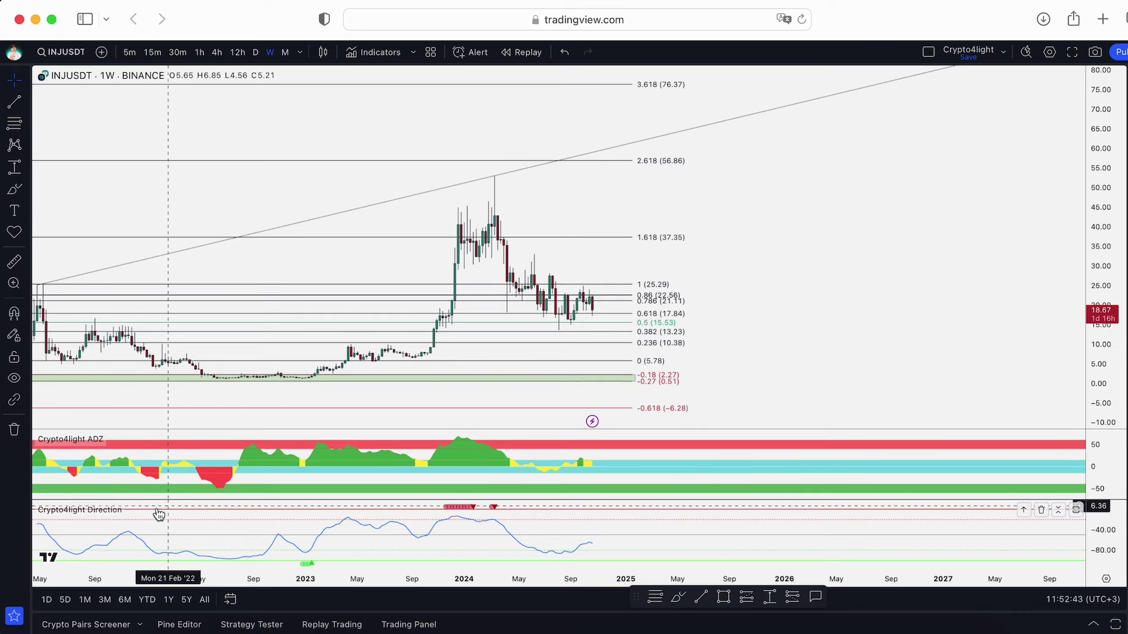
pyautogui.click(185, 509)
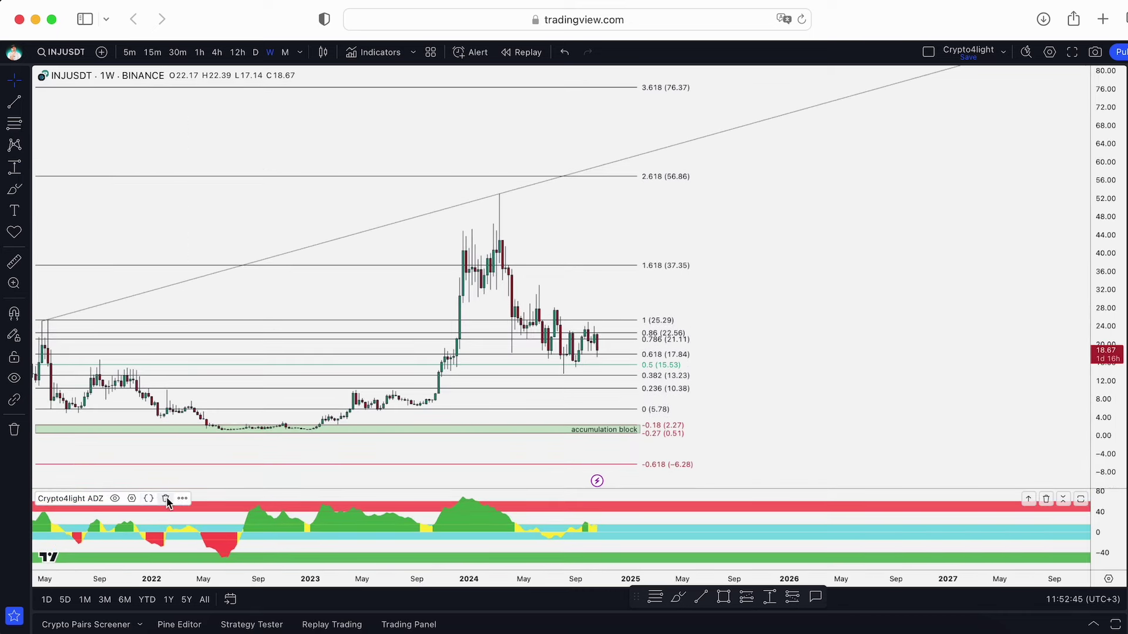
pyautogui.click(166, 500)
# - Add the invite-only indicator Crypto4light Money Power to the weekly chart
pyautogui.click(359, 52)
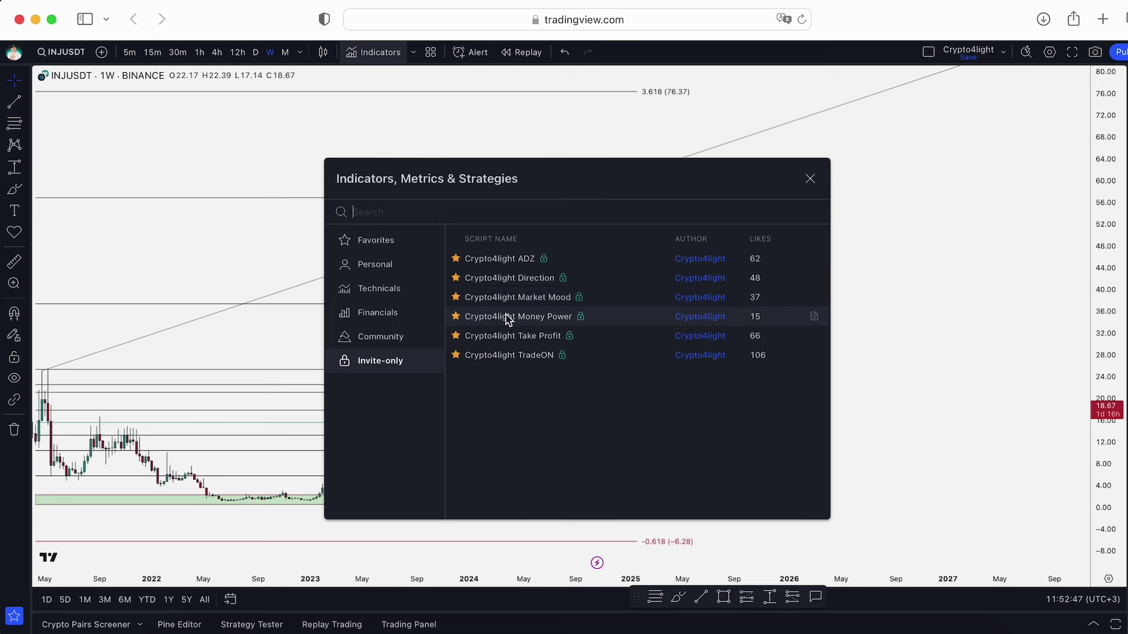
pyautogui.click(508, 319)
pyautogui.click(809, 181)
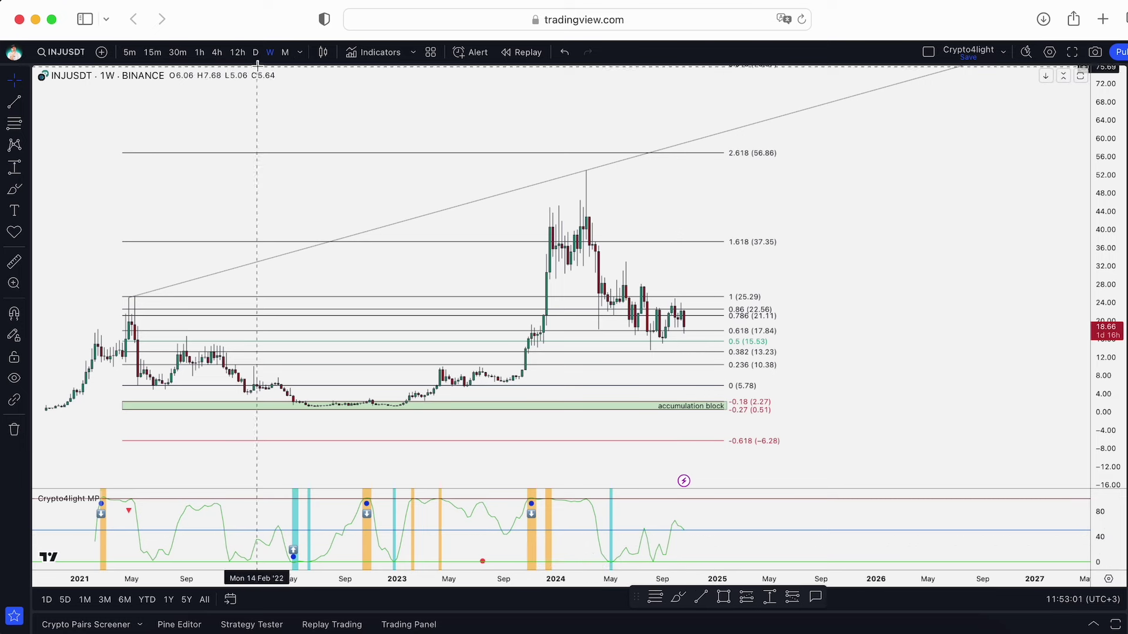
# - Add the Crypto4light TradeON indicator and examine its buy and sell signals along the weekly price history
pyautogui.click(377, 52)
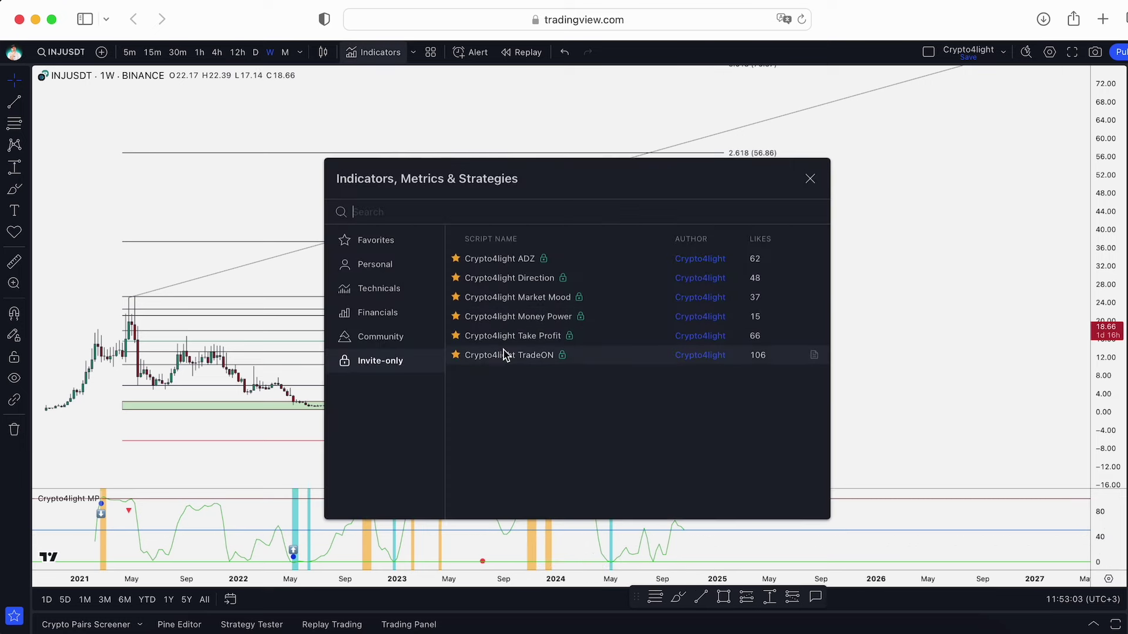
pyautogui.click(503, 355)
pyautogui.click(811, 179)
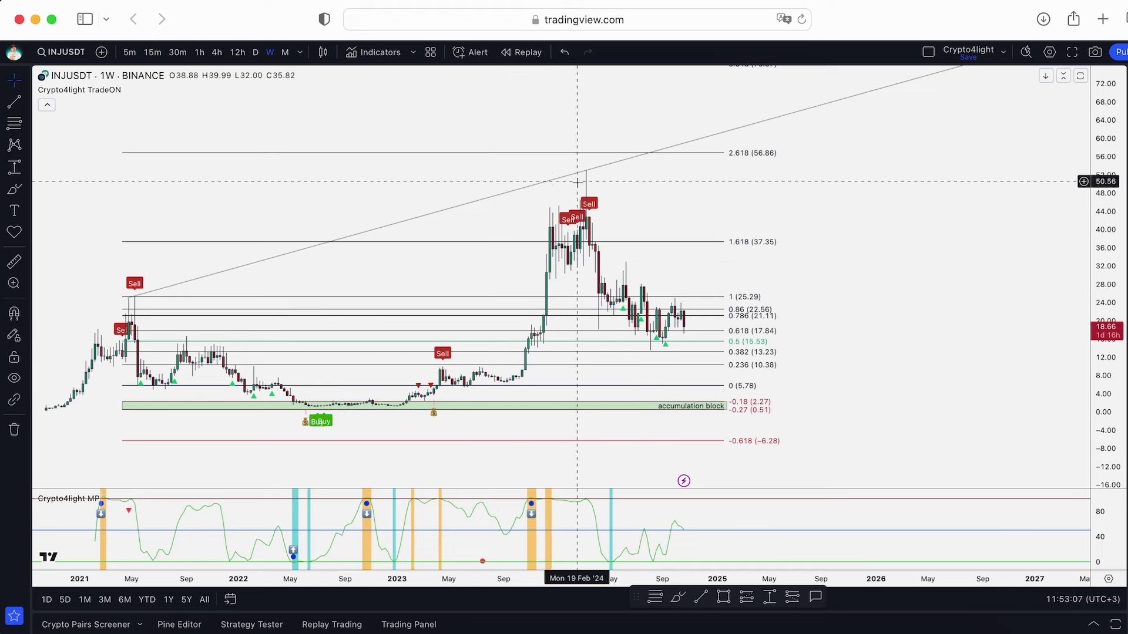
pyautogui.scroll(3, 579, 348)
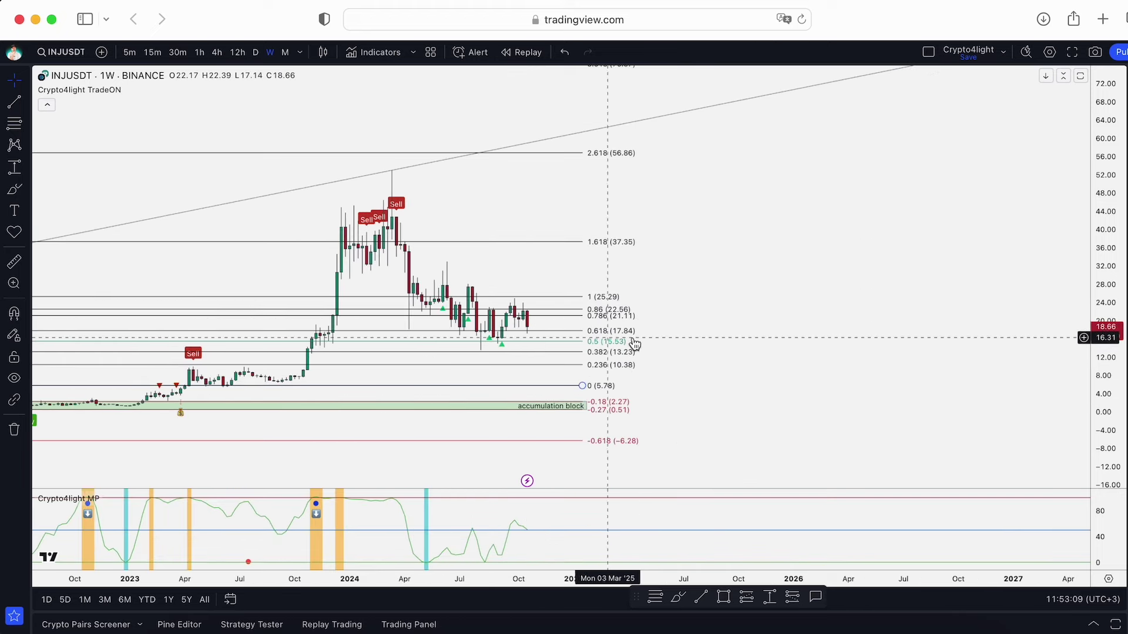
pyautogui.scroll(-3, 635, 345)
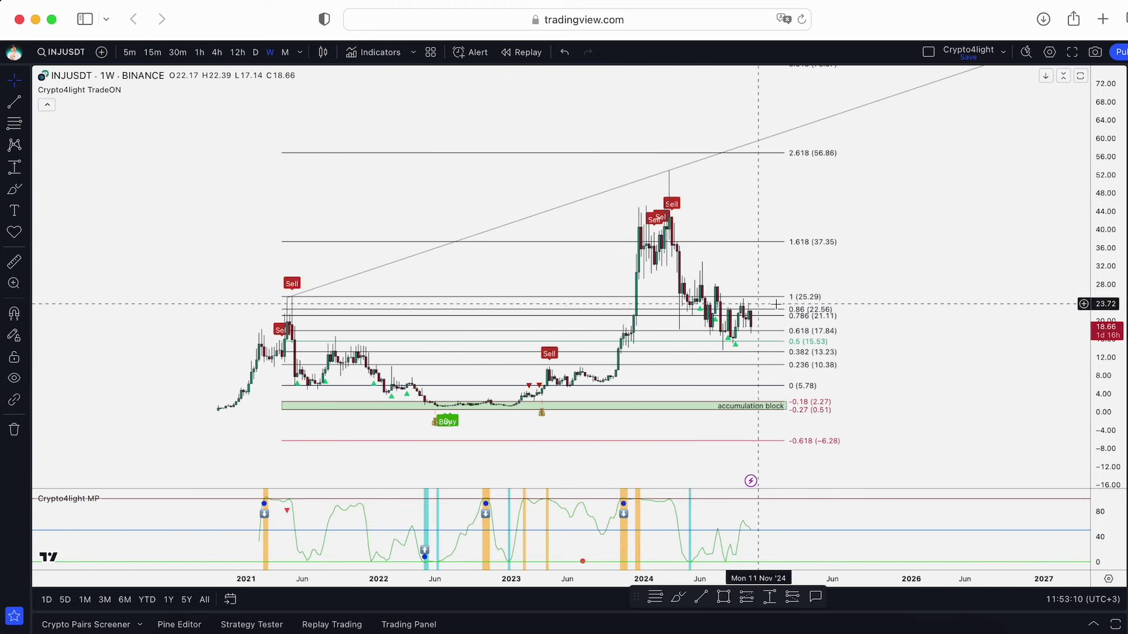
# - Switch the chart to the daily timeframe and examine the TradeON and Money Power signals of 2024
pyautogui.click(256, 52)
pyautogui.moveTo(1116, 383); pyautogui.dragTo(1108, 132)
pyautogui.scroll(-2, 750, 252)
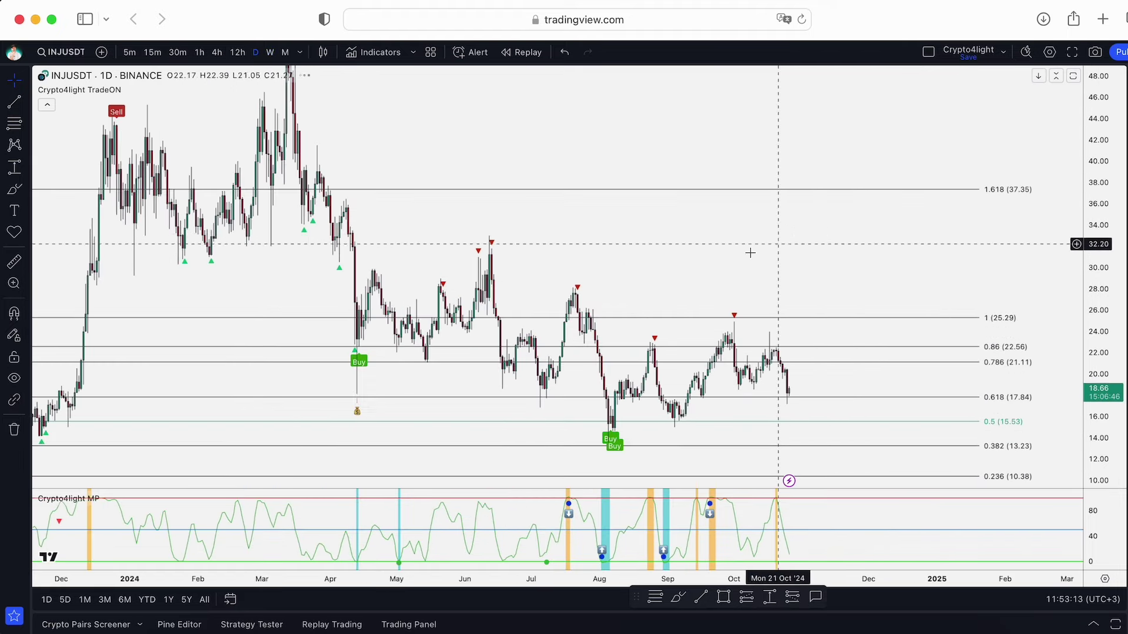
pyautogui.scroll(3, 536, 453)
# - Measure the price rise from the August Buy signals, from 14.74 to about 22.34, and review the surrounding daily signals
pyautogui.click(770, 597)
pyautogui.click(440, 431)
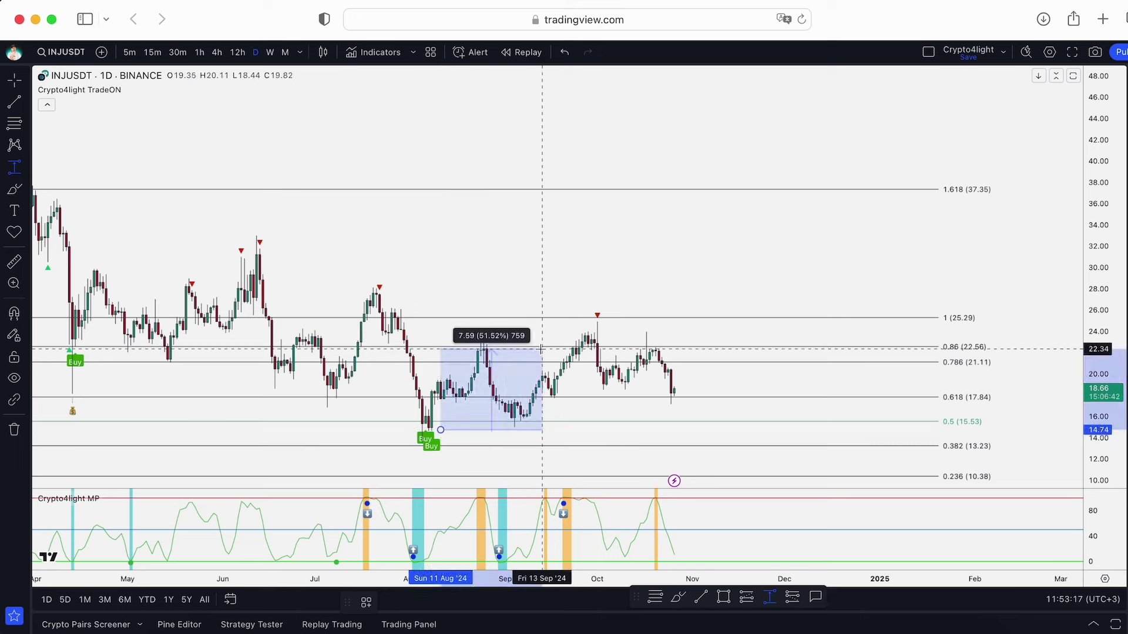
pyautogui.press('Escape')
pyautogui.scroll(-3, 749, 262)
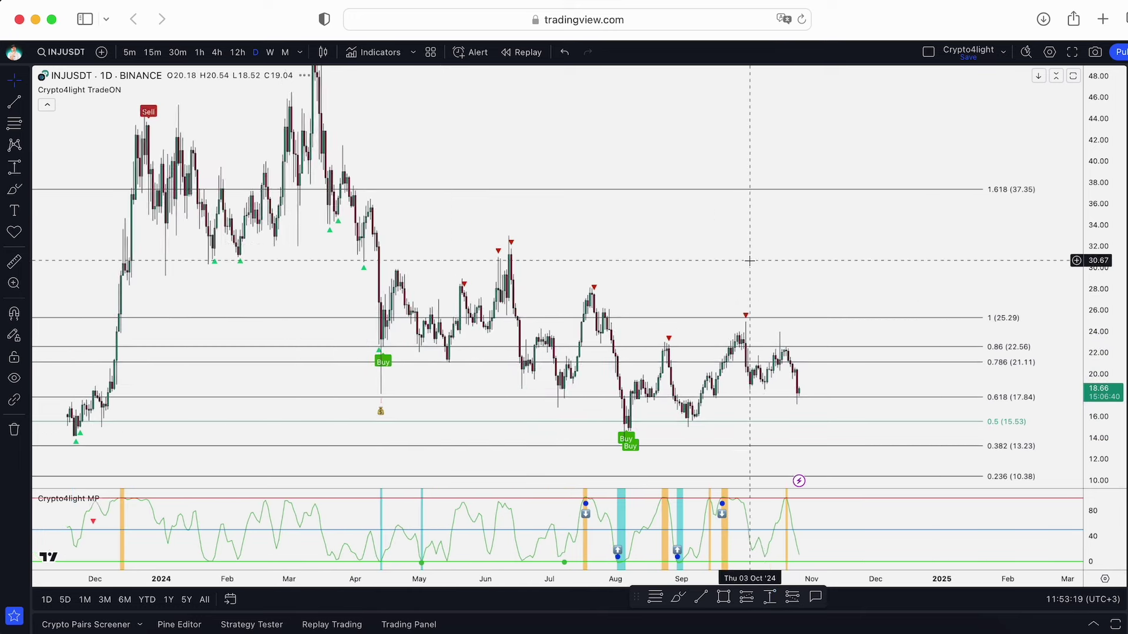
pyautogui.moveTo(763, 245); pyautogui.dragTo(757, 222)
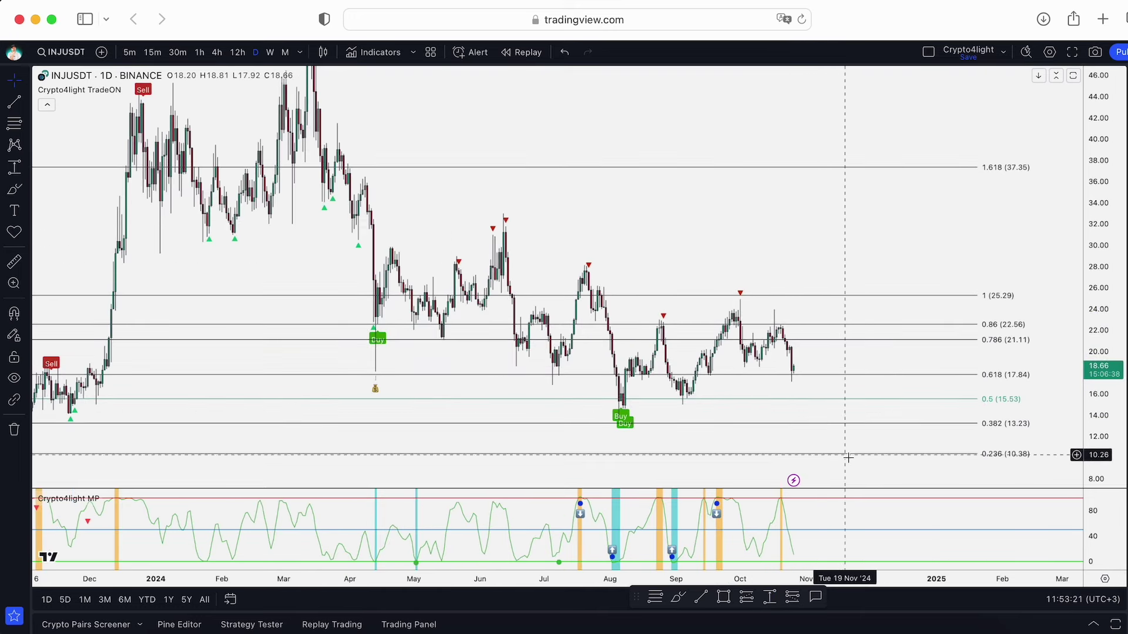
# - Create an alert on the daily INJUSDT chart for the Money inflow condition of Crypto4light MP
pyautogui.scroll(5, 781, 525)
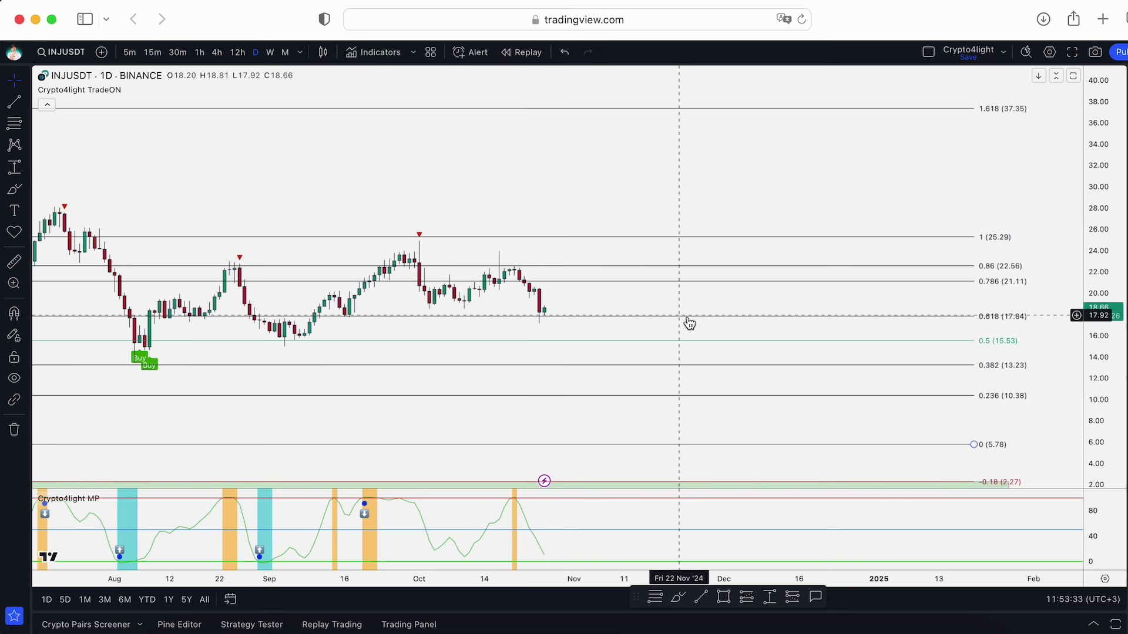
pyautogui.rightClick(578, 346)
pyautogui.click(650, 429)
pyautogui.click(607, 238)
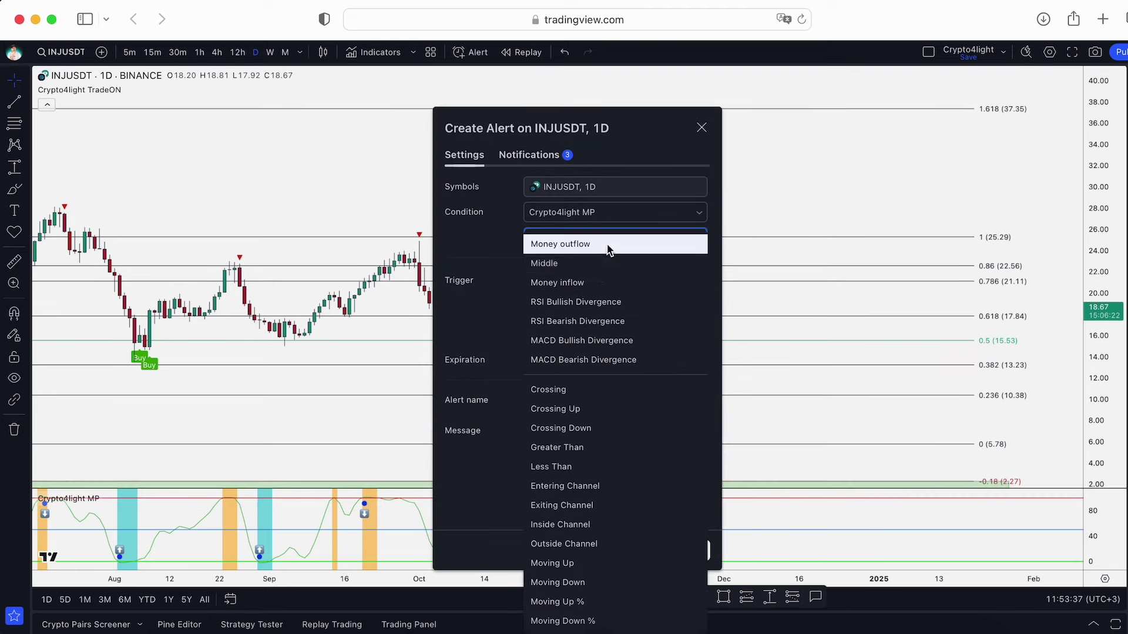
pyautogui.click(600, 284)
pyautogui.click(686, 549)
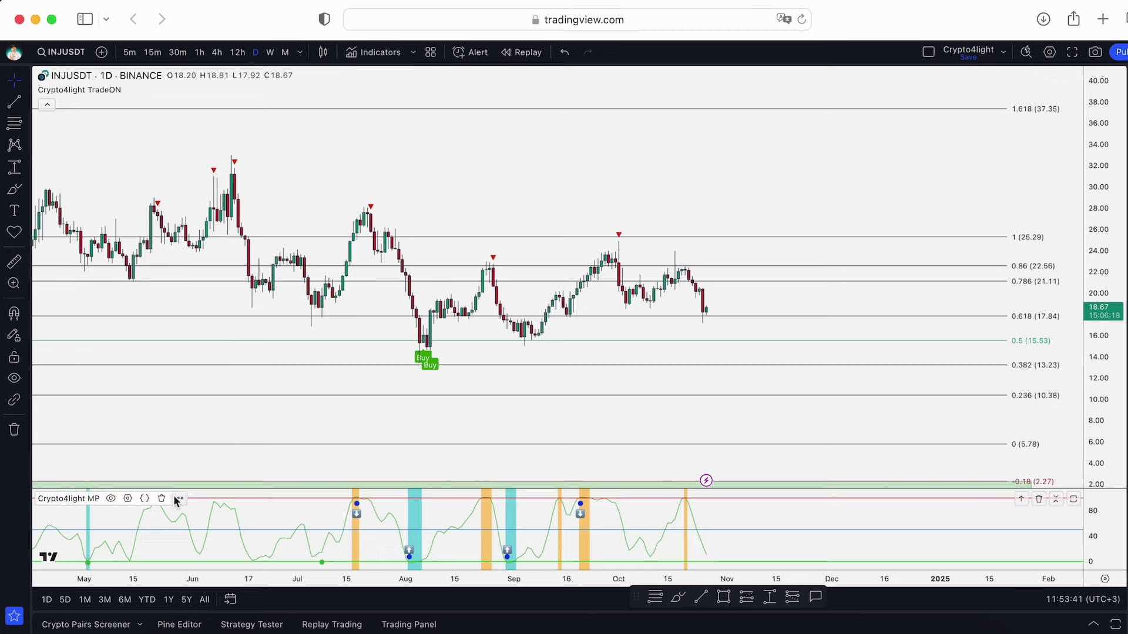
# - Replace the Money Power and TradeON indicators with Crypto4light Take Profit and return the chart to the weekly timeframe
pyautogui.click(174, 503)
pyautogui.click(376, 52)
pyautogui.click(564, 336)
pyautogui.click(810, 179)
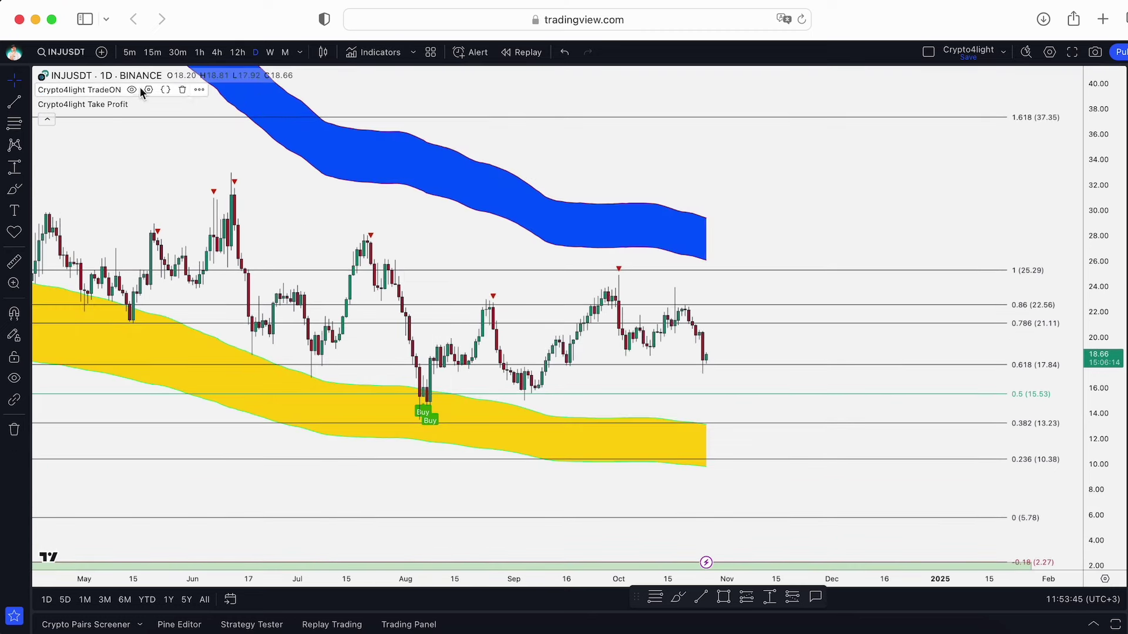
pyautogui.click(179, 93)
pyautogui.click(272, 52)
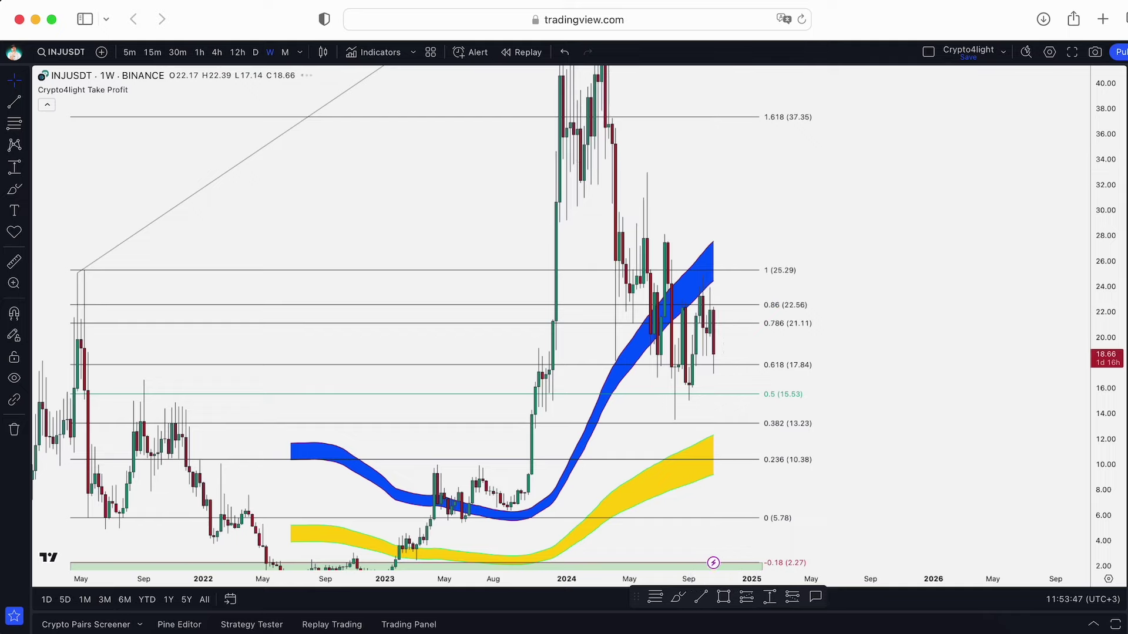
# - Switch the chart to the daily timeframe and examine recent price action against the Take Profit bands and Fibonacci levels
pyautogui.scroll(5, 897, 295)
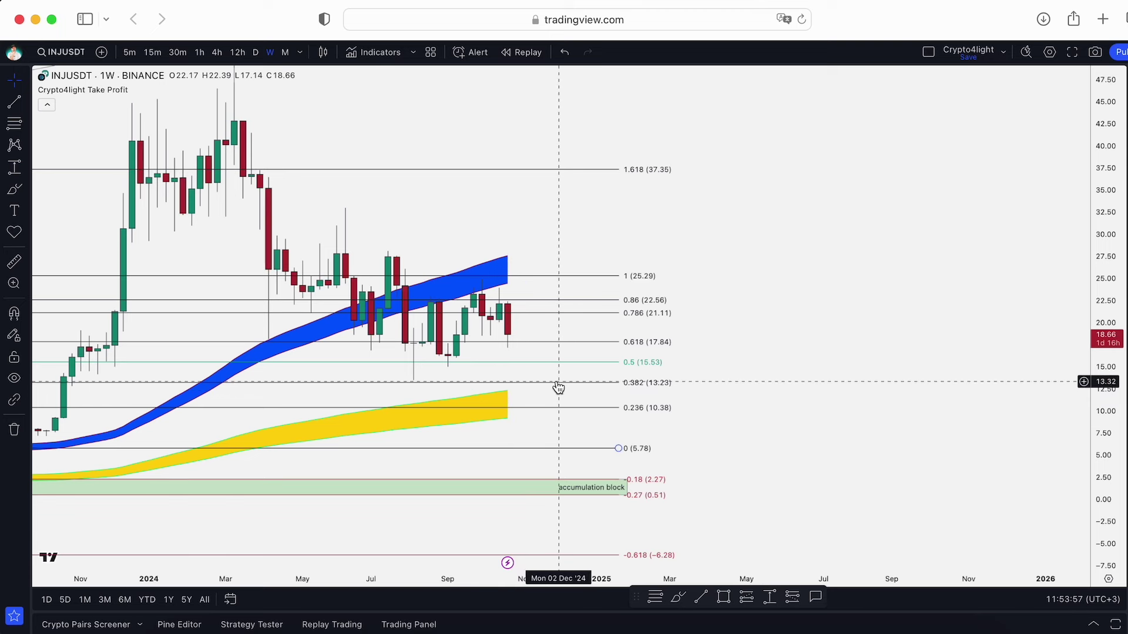
pyautogui.scroll(-4, 594, 383)
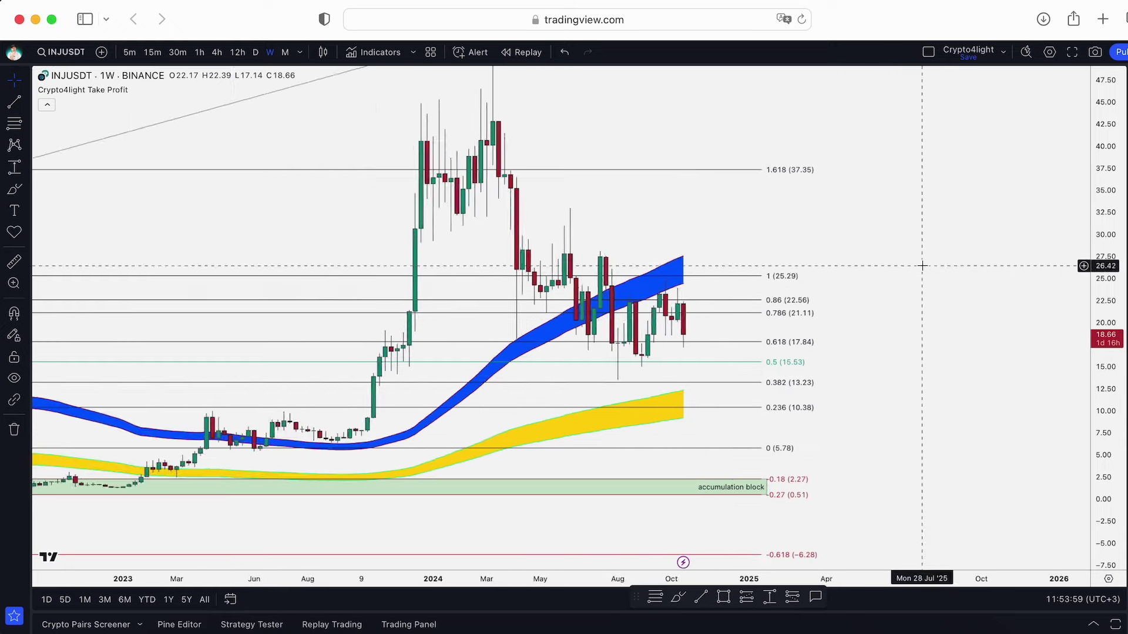
pyautogui.click(256, 52)
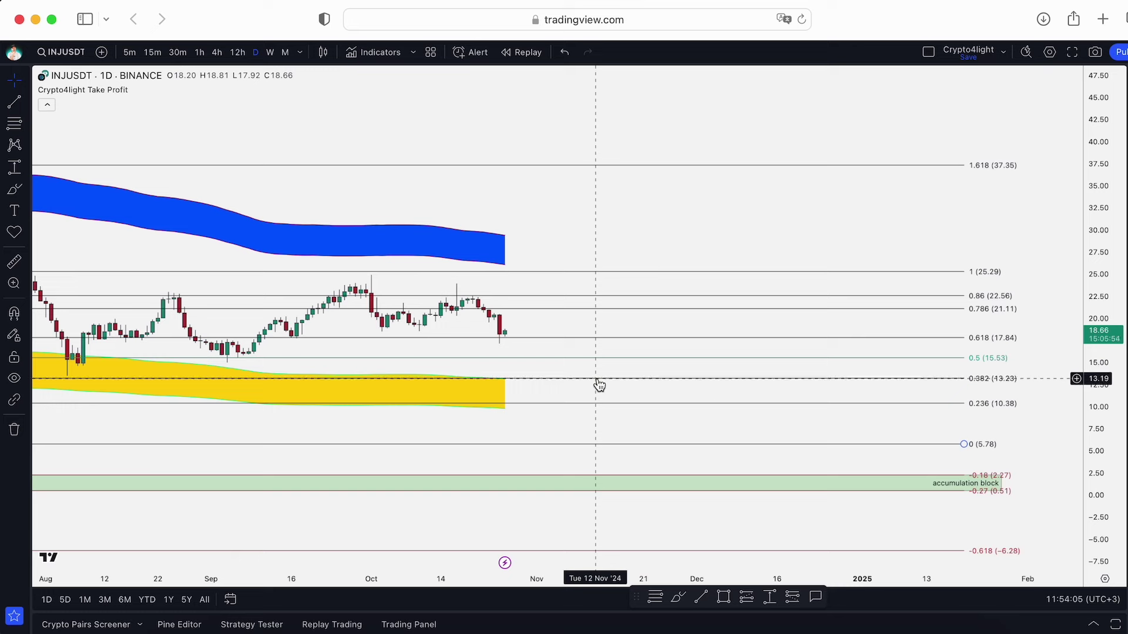
pyautogui.moveTo(1094, 405); pyautogui.dragTo(1091, 118)
pyautogui.moveTo(1034, 302); pyautogui.dragTo(951, 131)
pyautogui.moveTo(942, 243); pyautogui.dragTo(940, 319)
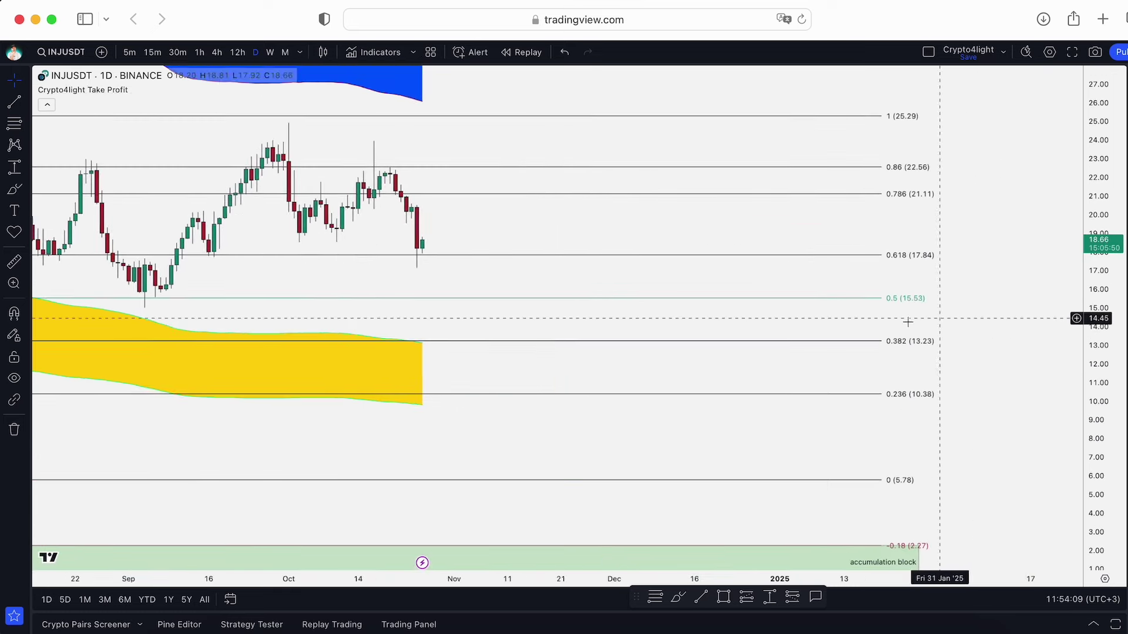
pyautogui.scroll(-3, 908, 322)
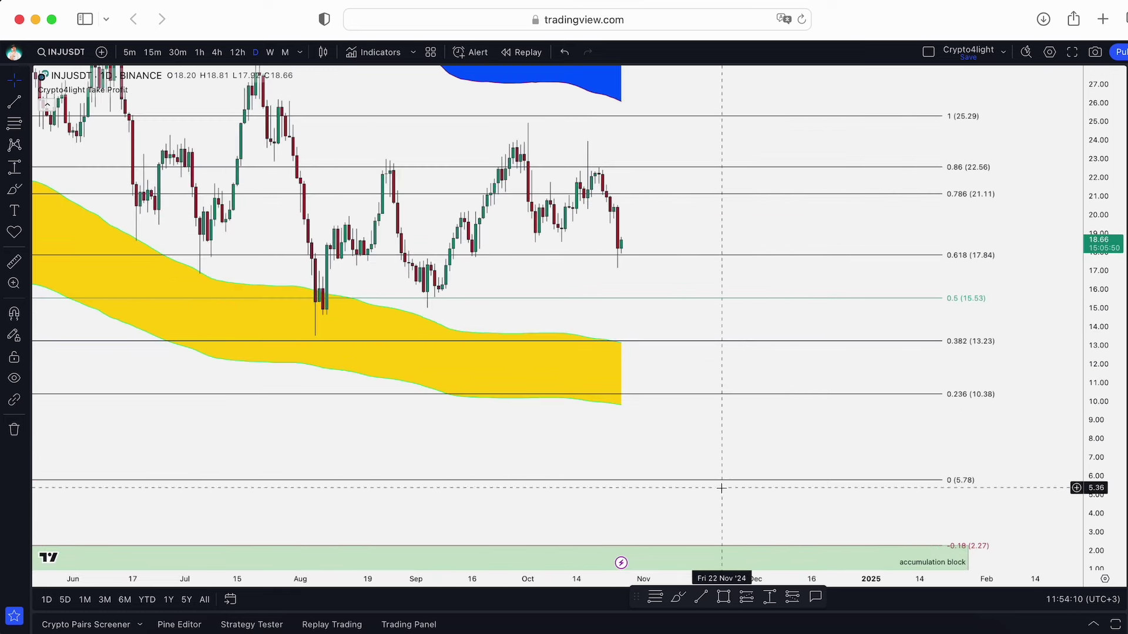
pyautogui.click(679, 240)
pyautogui.press('Escape')
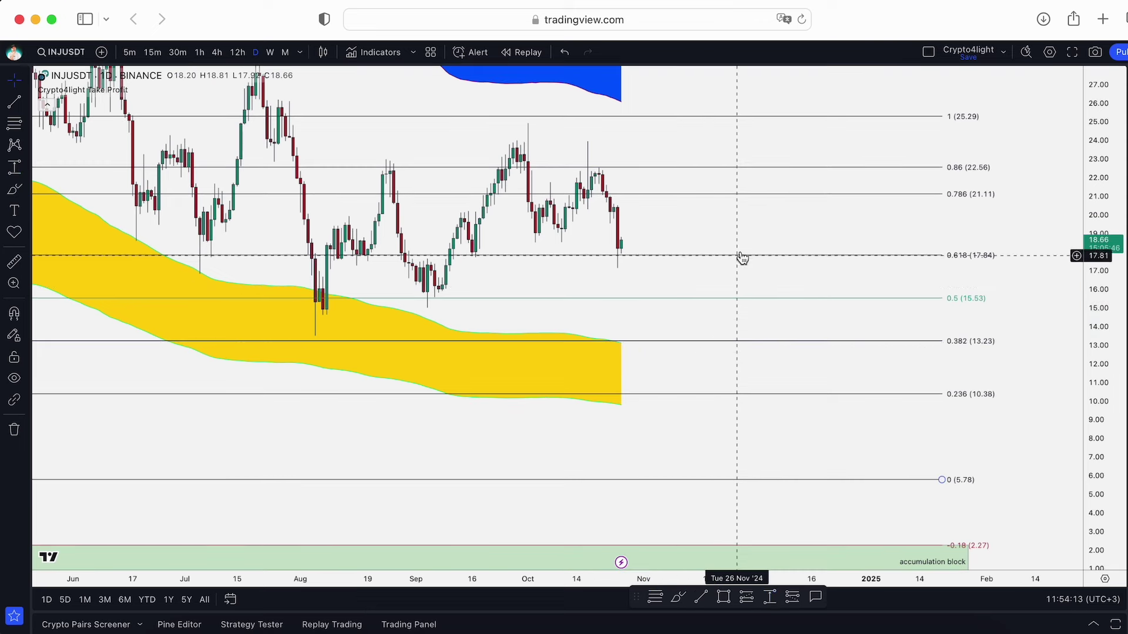
pyautogui.scroll(-1, 742, 241)
pyautogui.moveTo(743, 227); pyautogui.dragTo(717, 289)
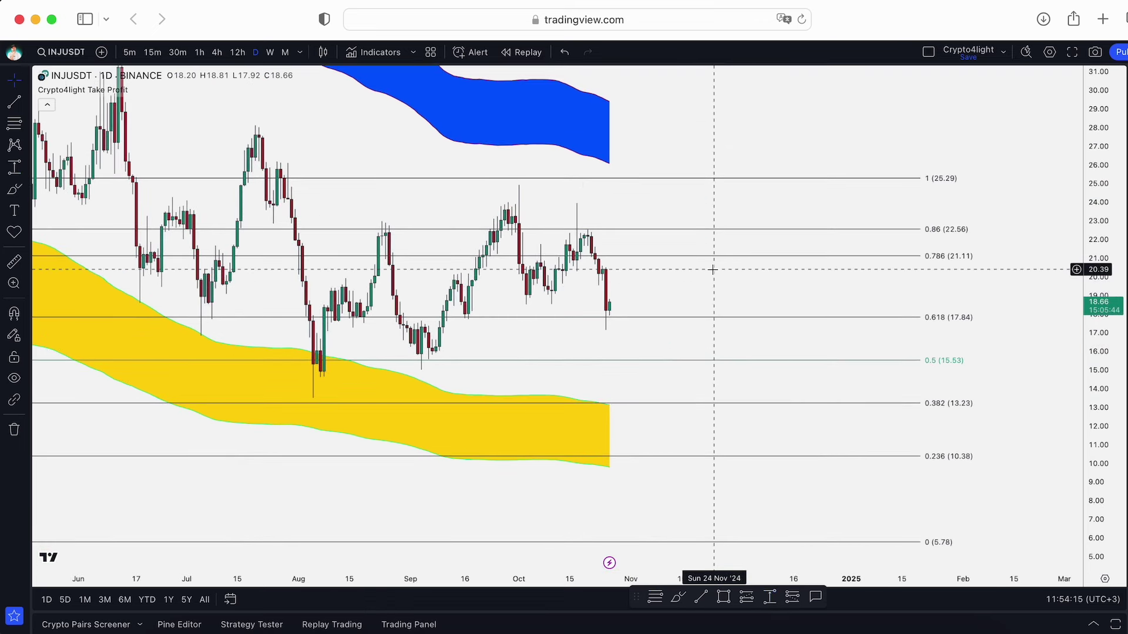
# - Check the Take Profit bands on the 12-hour timeframe and return the chart to the daily timeframe
pyautogui.click(237, 53)
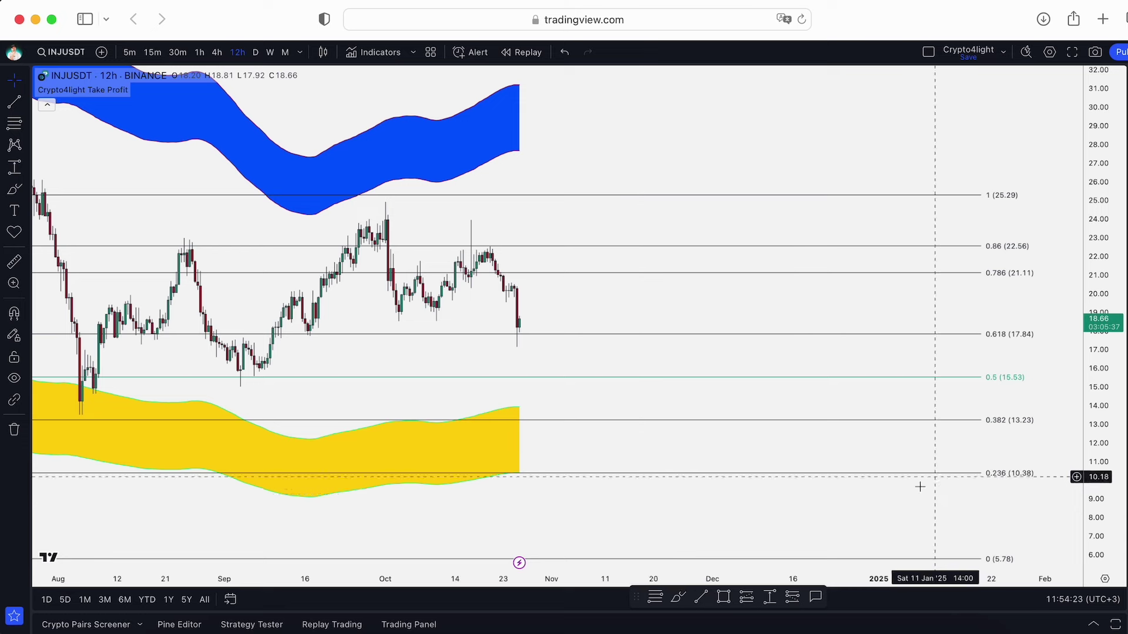
pyautogui.moveTo(657, 241); pyautogui.dragTo(654, 201)
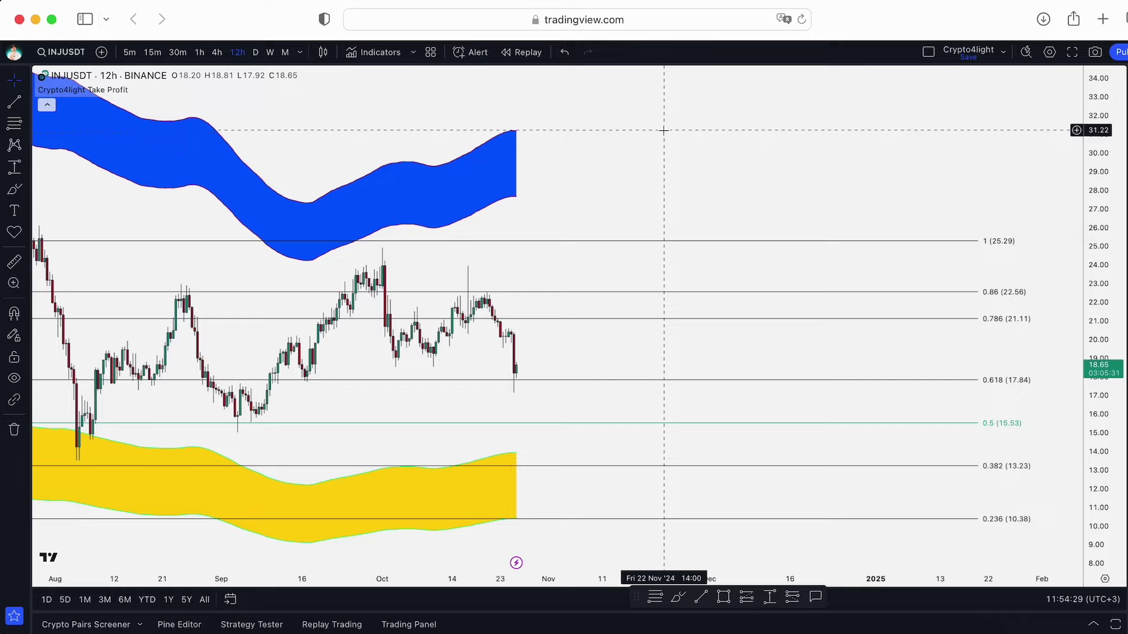
pyautogui.click(255, 51)
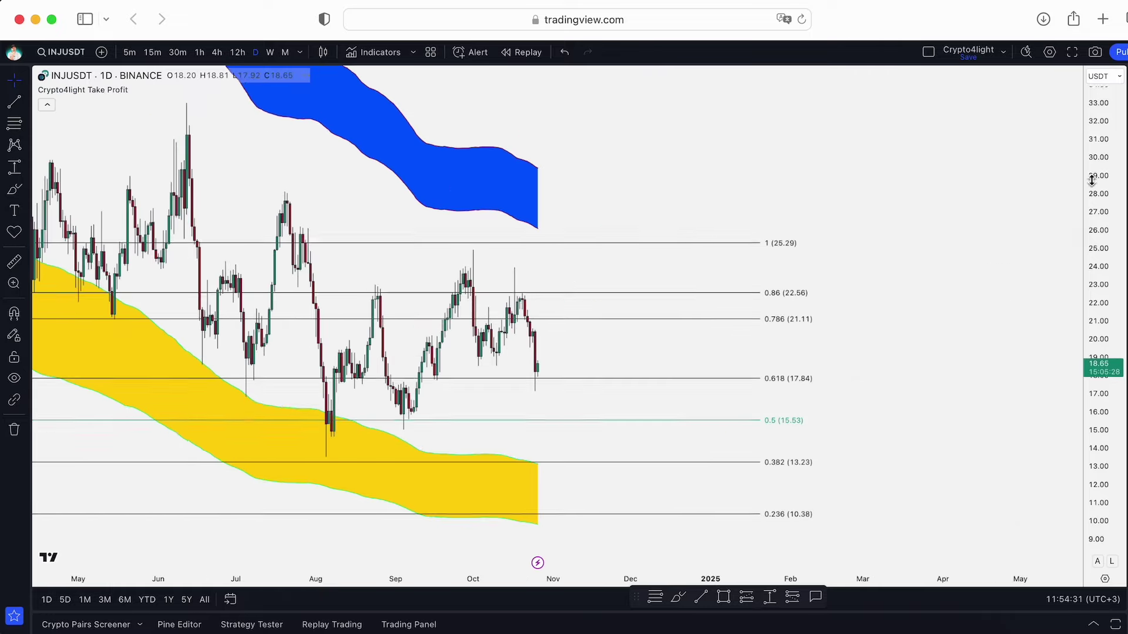
# - Examine the daily Take Profit bands across the 2023–2024 price history, together with the Fibonacci extensions up to 4.236
pyautogui.moveTo(1091, 180); pyautogui.dragTo(1092, 440)
pyautogui.scroll(-5, 972, 285)
pyautogui.moveTo(954, 225); pyautogui.dragTo(874, 340)
pyautogui.scroll(-3, 874, 297)
pyautogui.moveTo(874, 298); pyautogui.dragTo(717, 245)
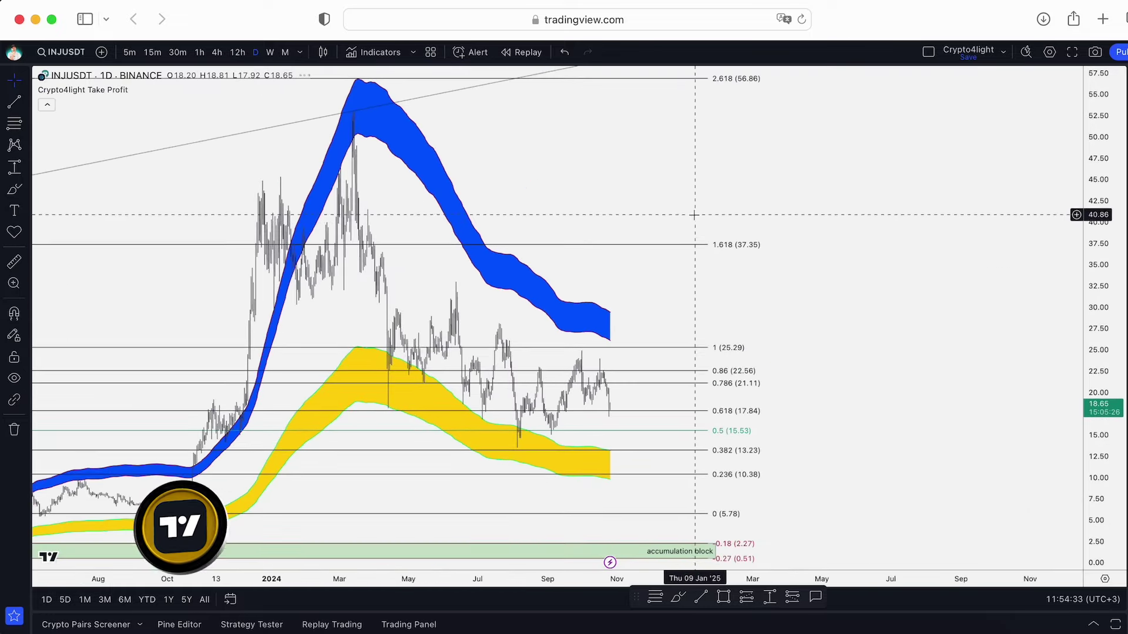
pyautogui.moveTo(1094, 193); pyautogui.dragTo(1086, 395)
pyautogui.moveTo(914, 229); pyautogui.dragTo(889, 329)
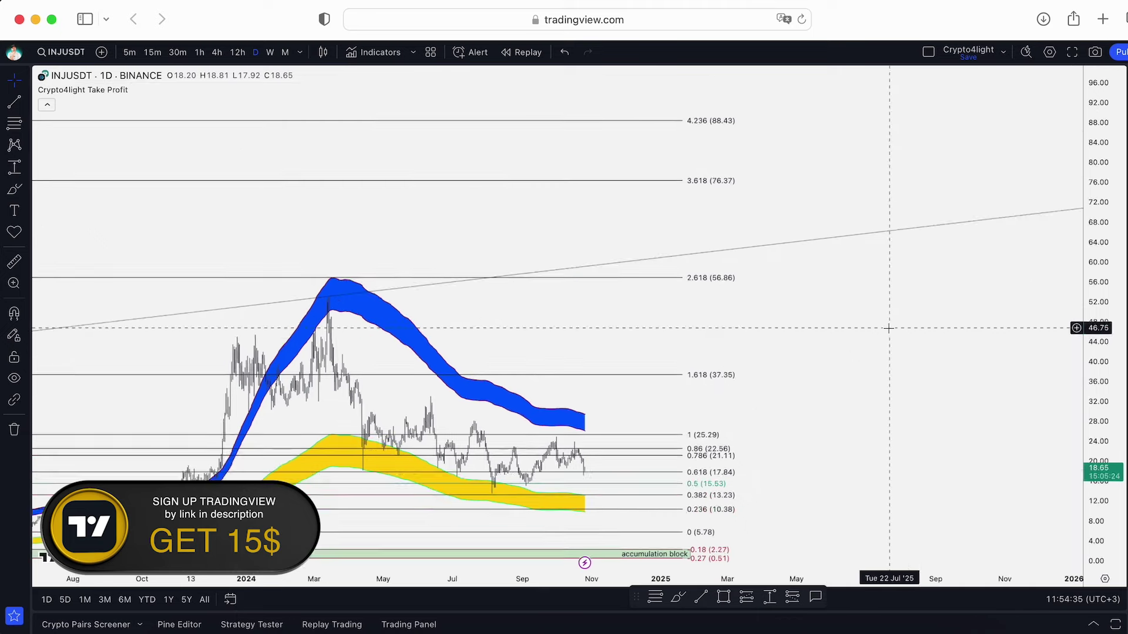
pyautogui.scroll(-3, 928, 313)
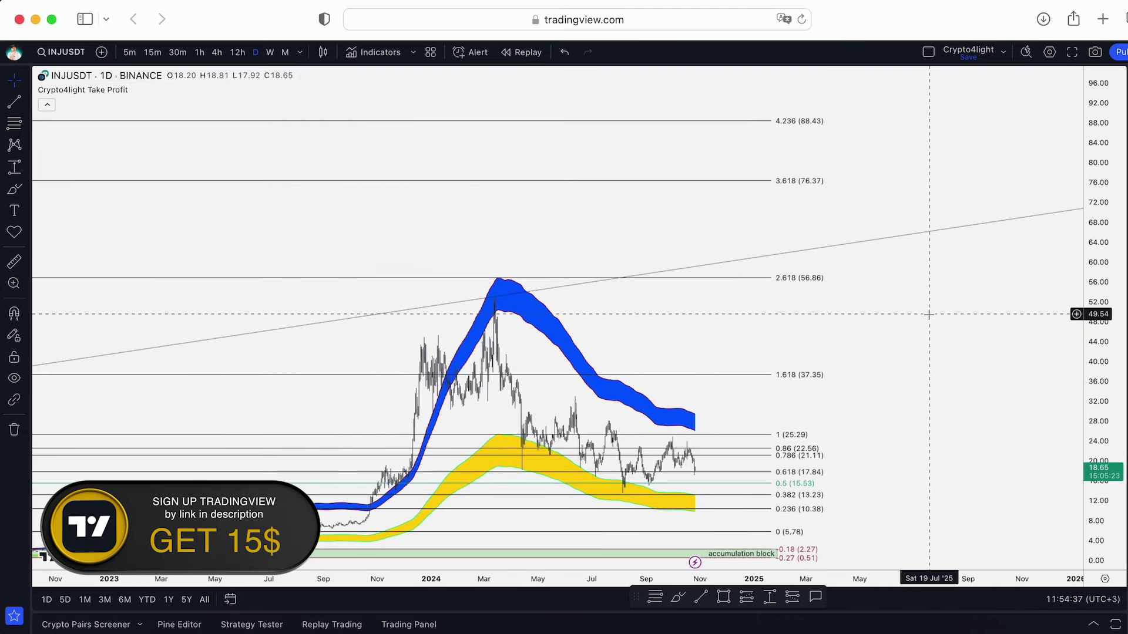
pyautogui.scroll(-5, 940, 312)
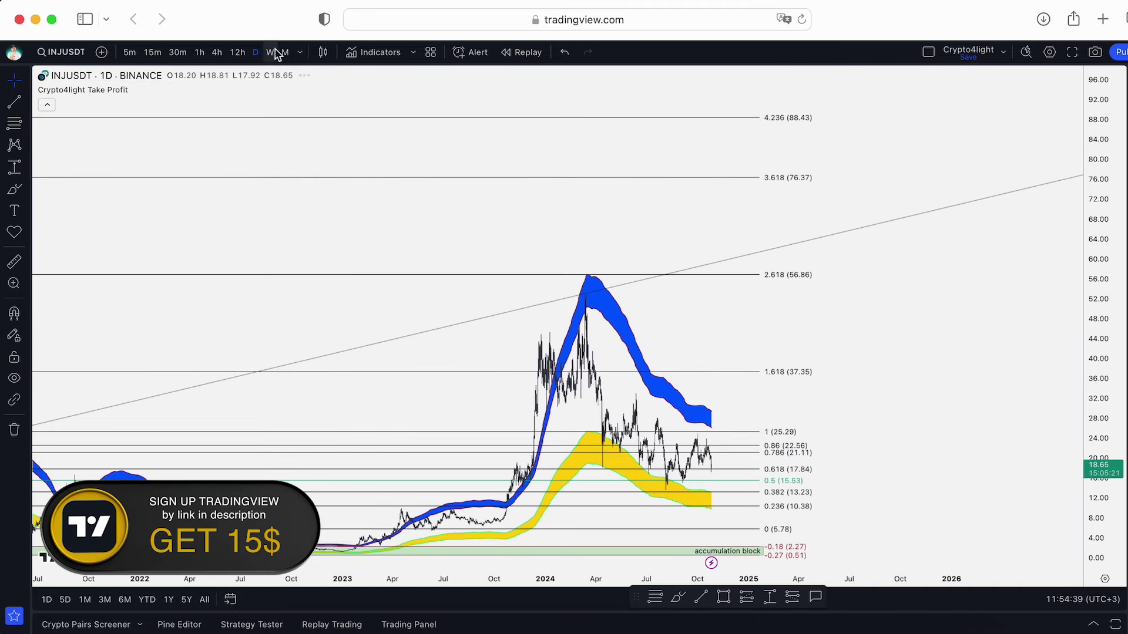
# - Set the chart to the weekly timeframe and remove the Crypto4light Take Profit indicator
pyautogui.click(274, 52)
pyautogui.moveTo(1087, 219); pyautogui.dragTo(997, 317)
pyautogui.scroll(5, 807, 289)
pyautogui.moveTo(136, 173); pyautogui.dragTo(205, 245)
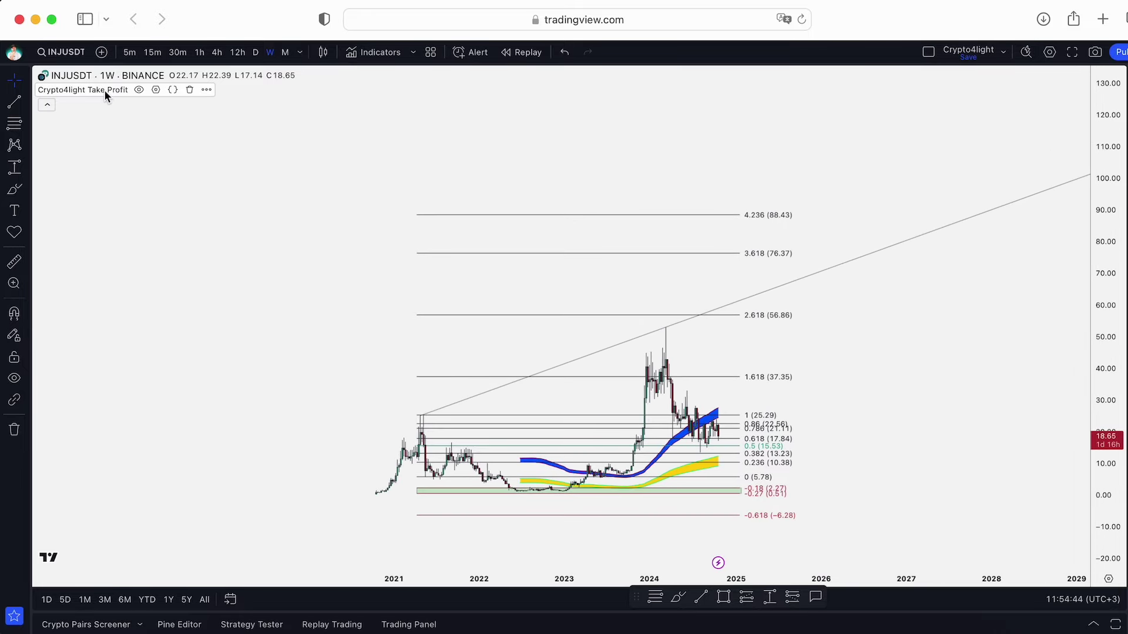
pyautogui.click(191, 91)
pyautogui.scroll(5, 1024, 280)
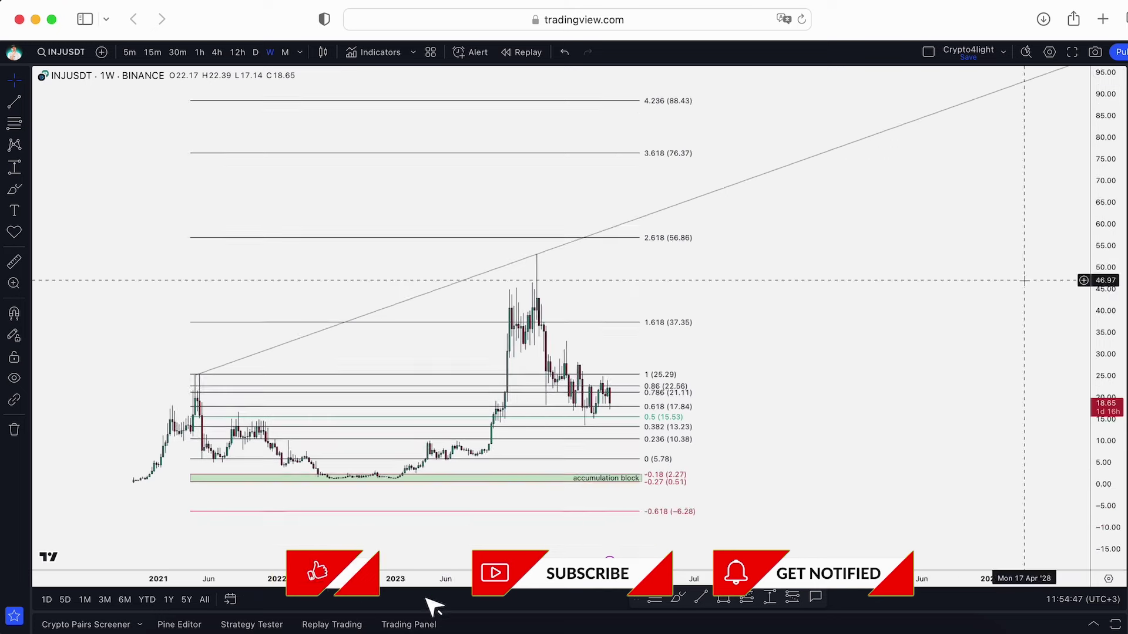